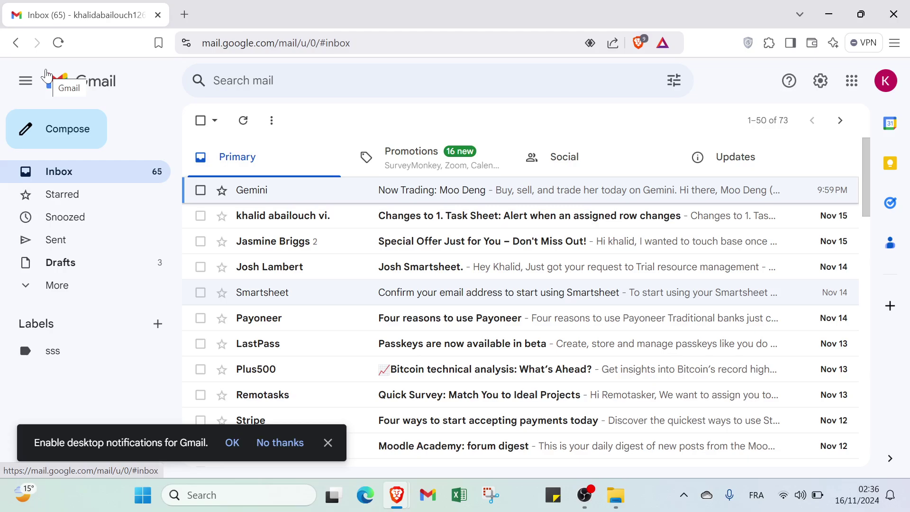
click(68, 133)
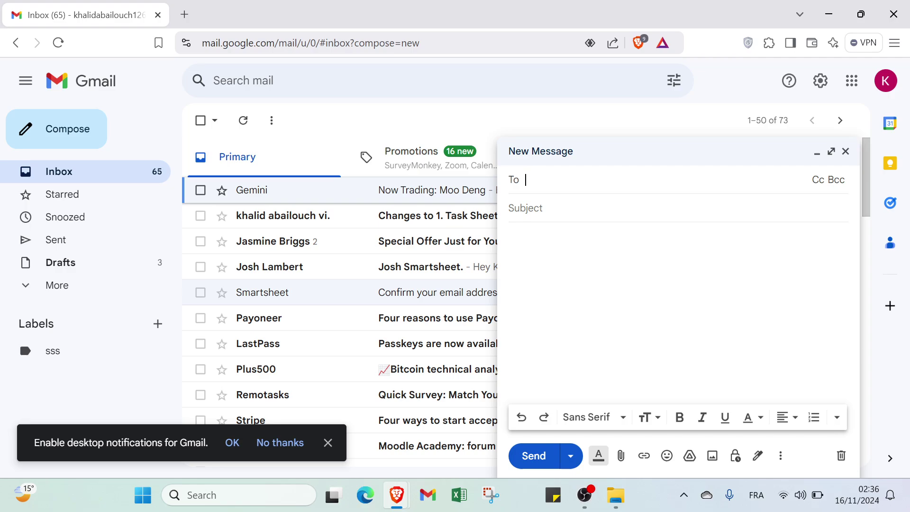
click(831, 151)
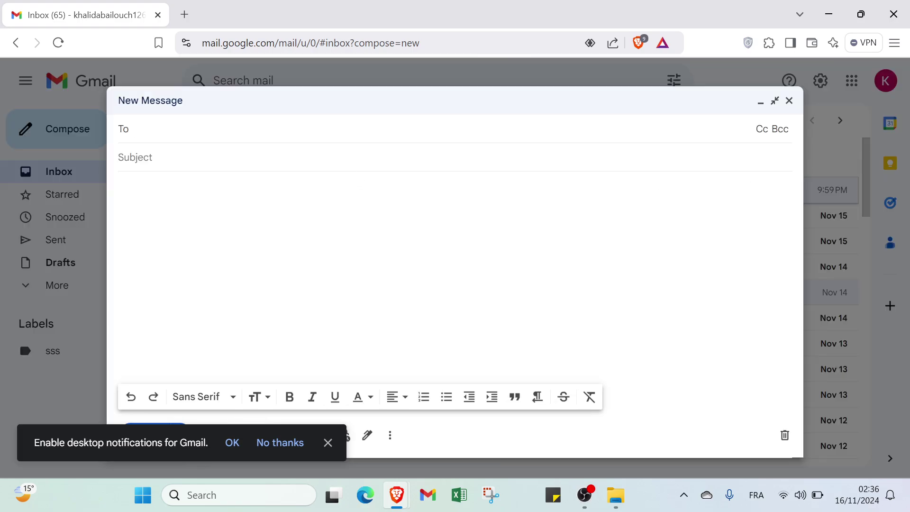
text(a)
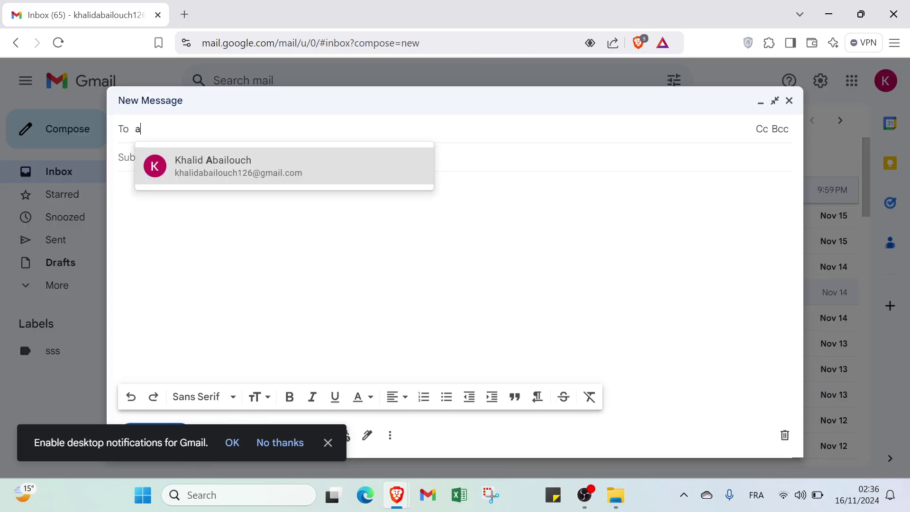
key(BackSpace)
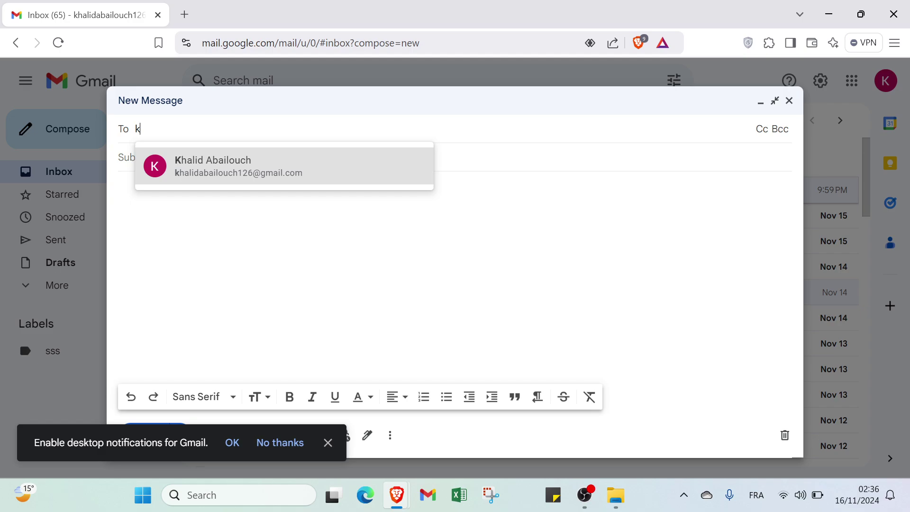
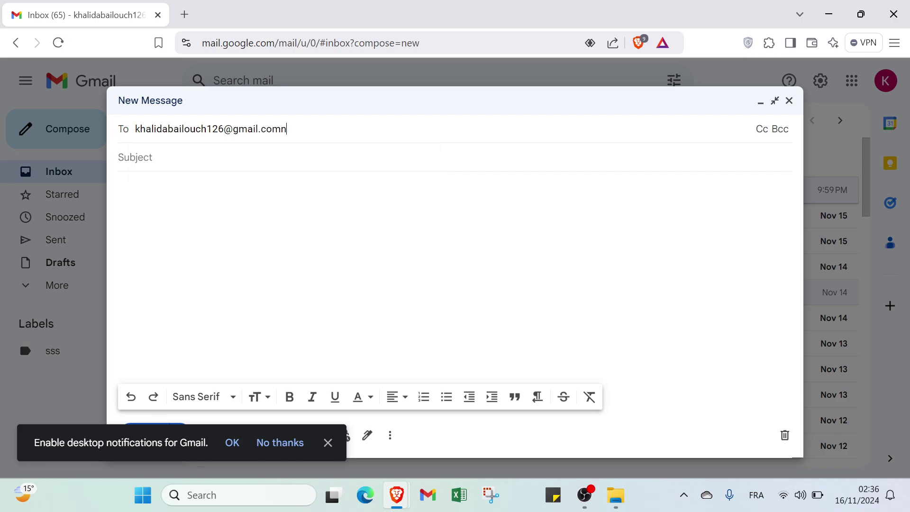
text(n)
key(BackSpace)
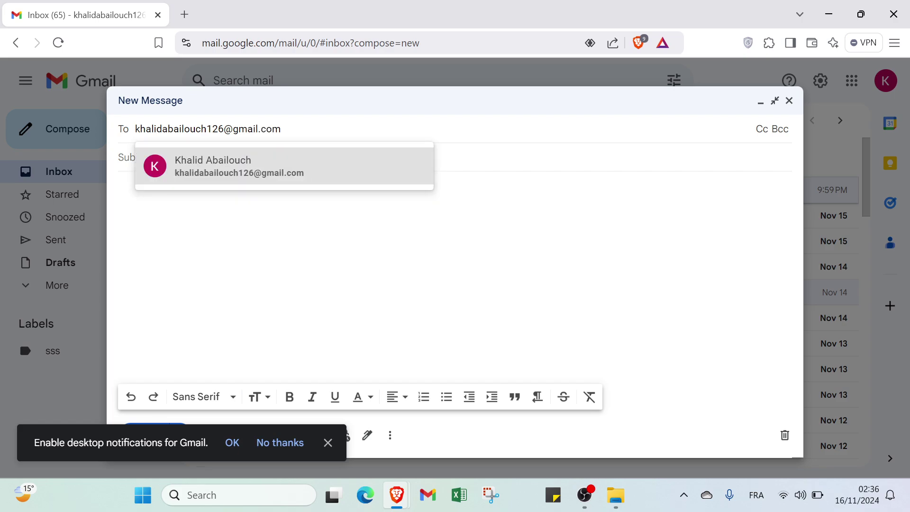
key(Tab)
key(Tab)
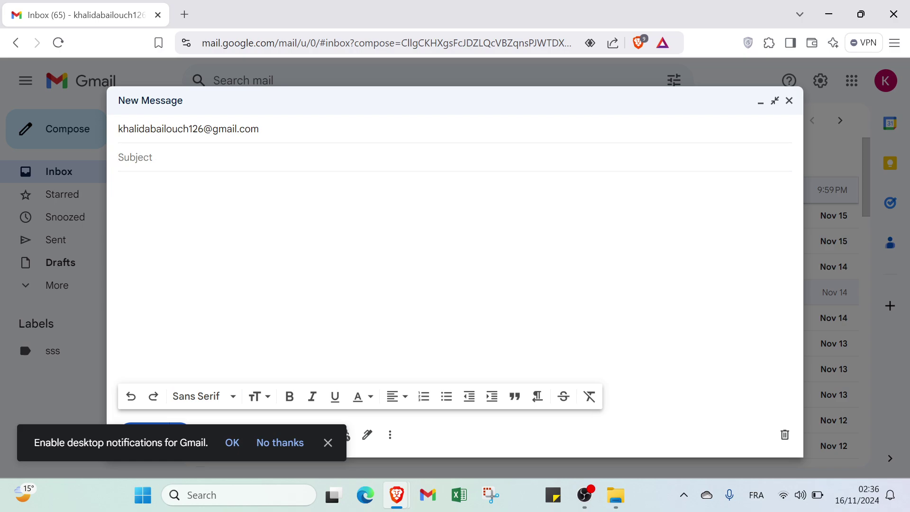
Enter subject 'asking for advices' and body 'hey ihope everything is doing well'
text(askin)
text(g fo)
text(r advu)
key(BackSpace)
text(ices)
key(Tab)
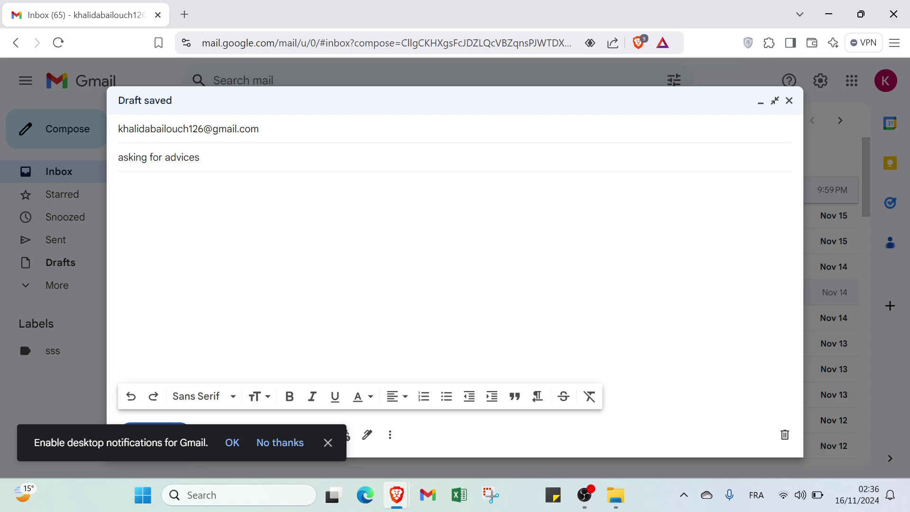
text(hey u)
key(BackSpace)
text(ihope )
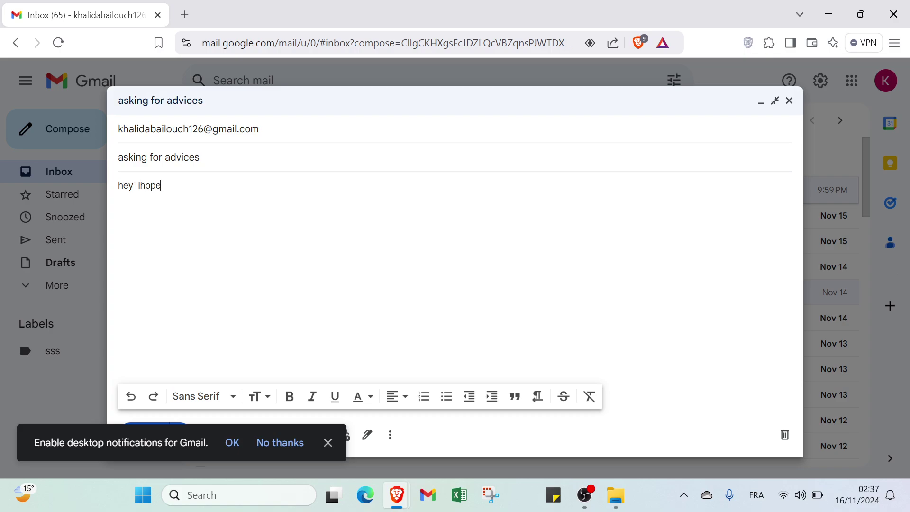
text(every)
text(thing )
text(is doin)
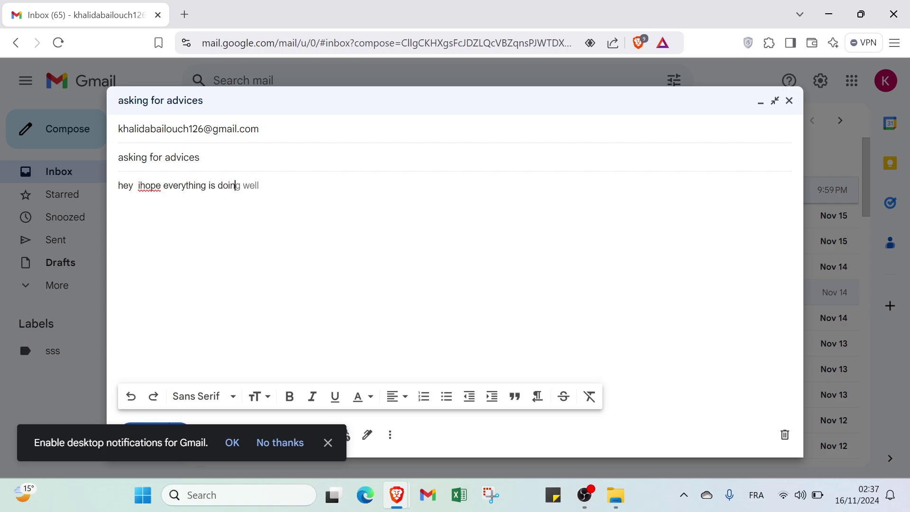
text(g well)
Accept Gmail's spelling fixes for 'i hope' and 'everything' in the greeting
click(140, 185)
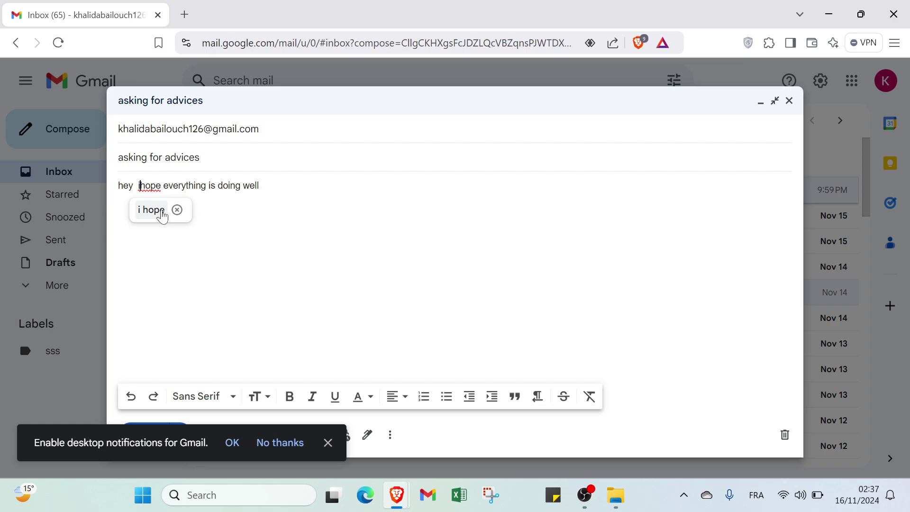
click(151, 209)
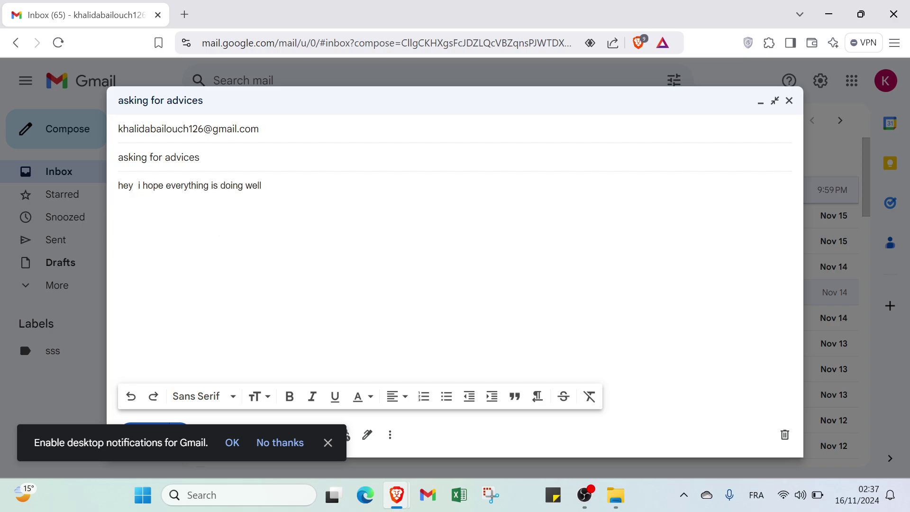
key(BackSpace)
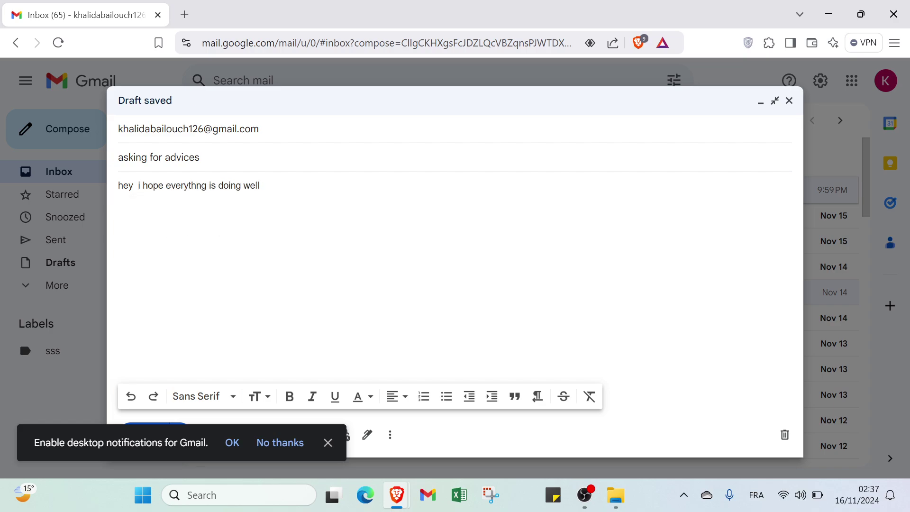
click(320, 184)
click(185, 185)
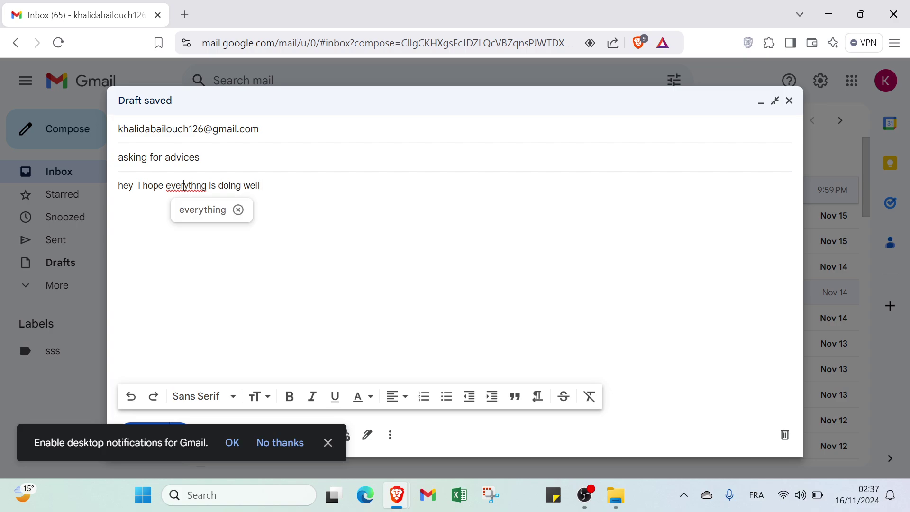
click(195, 212)
Correct the misspelled 'doing' using Gmail's spelling suggestion
right_click(232, 181)
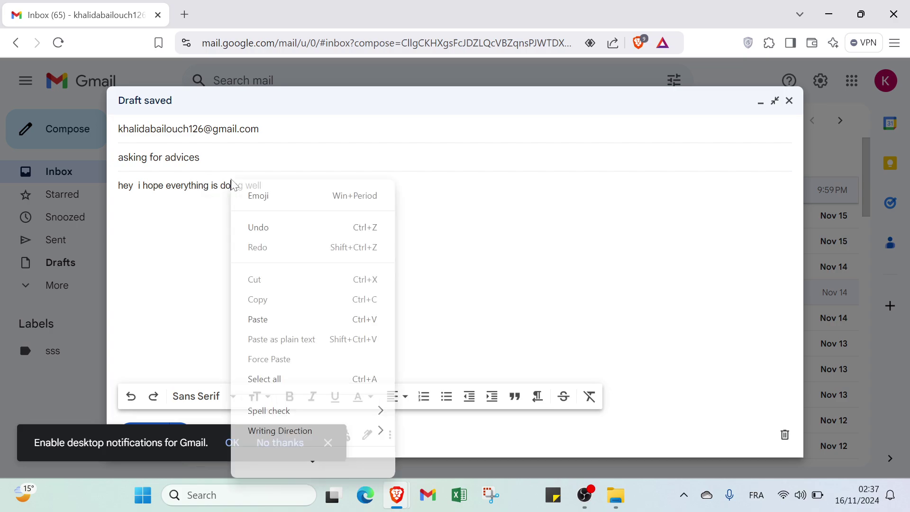
key(Escape)
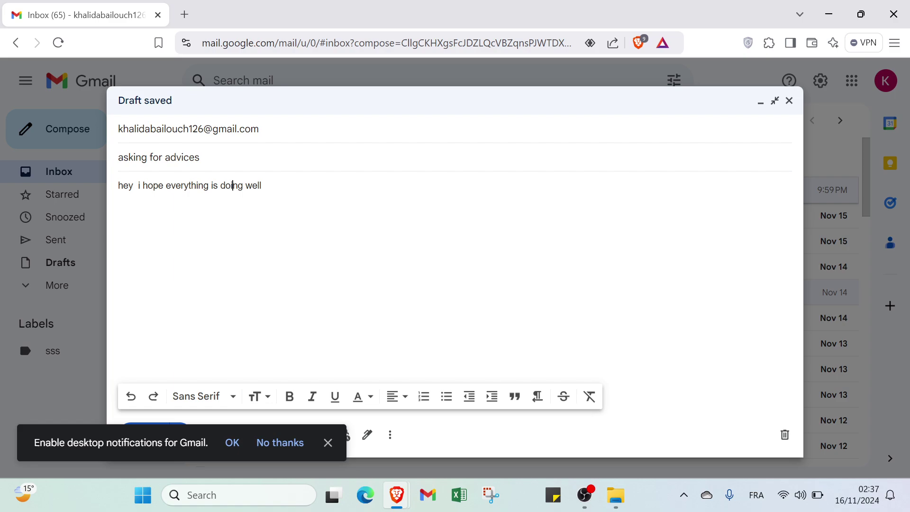
key(BackSpace)
key(BackSpace)
text(l)
click(270, 183)
click(225, 186)
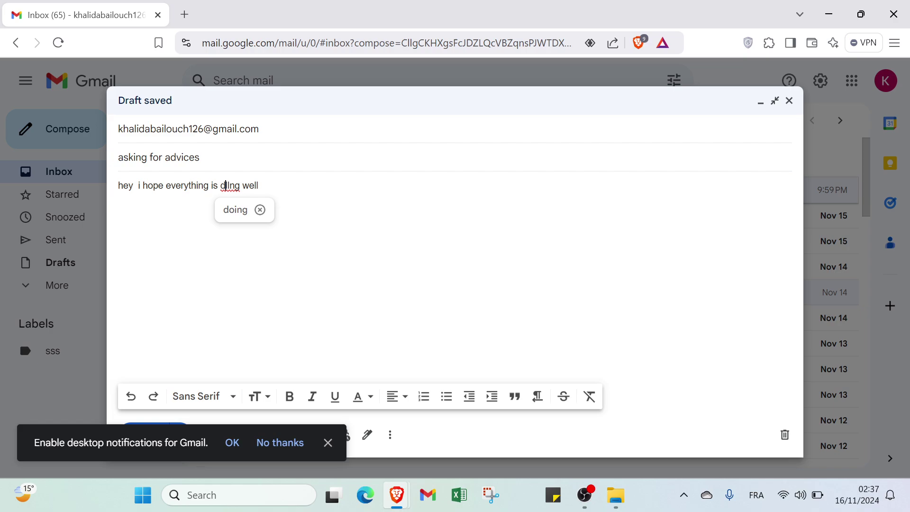
click(242, 220)
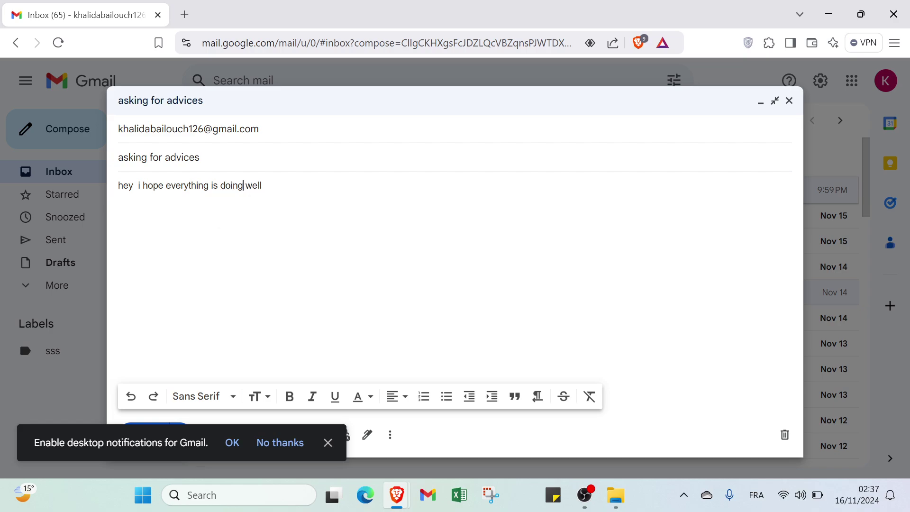
Select 'hope' and try Verdana, Trebuchet MS, Tahoma, Garamond and Narrow fonts on it
drag(140, 185, 163, 185)
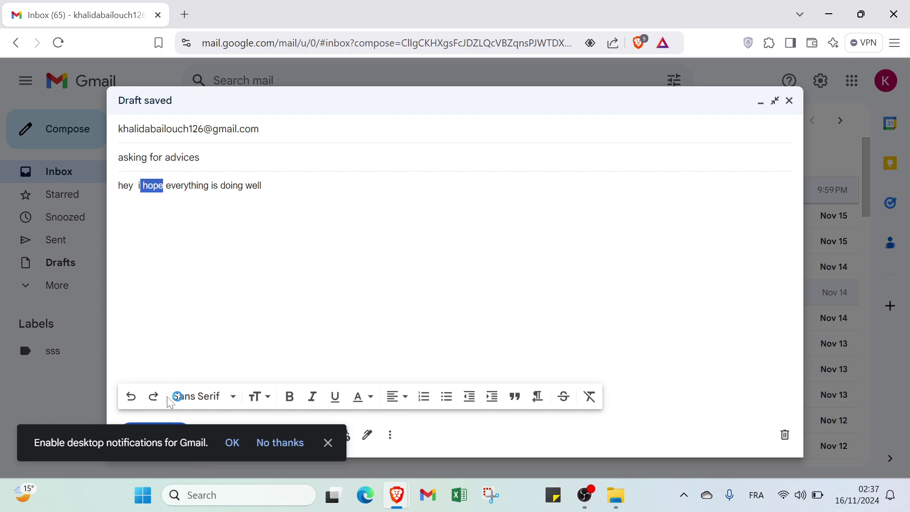
click(201, 395)
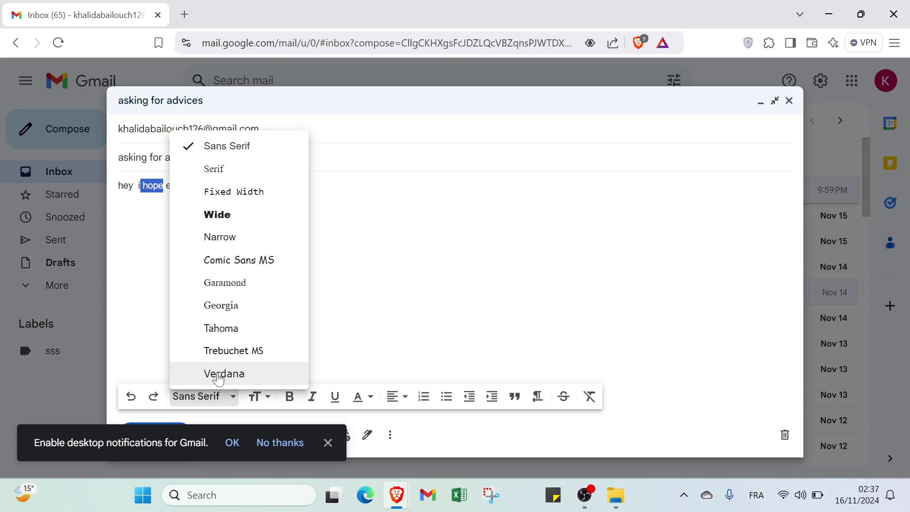
click(218, 375)
click(213, 397)
click(217, 351)
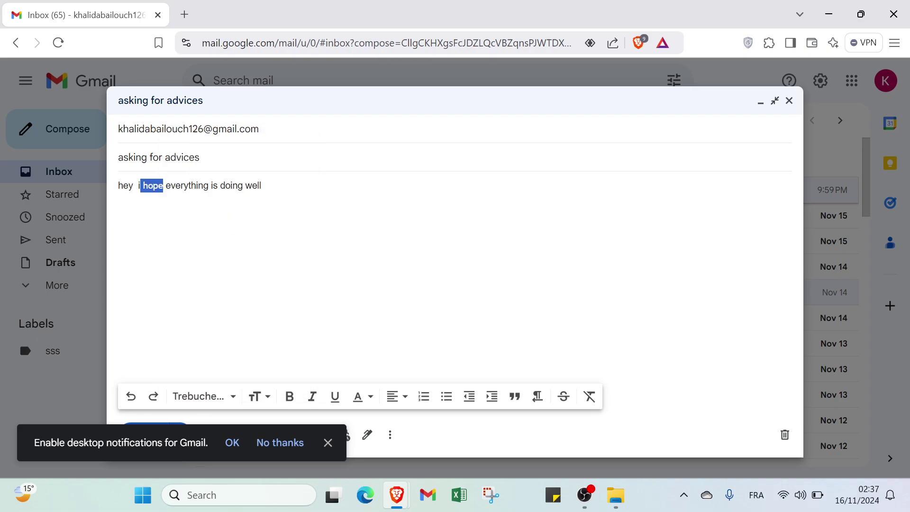
click(209, 396)
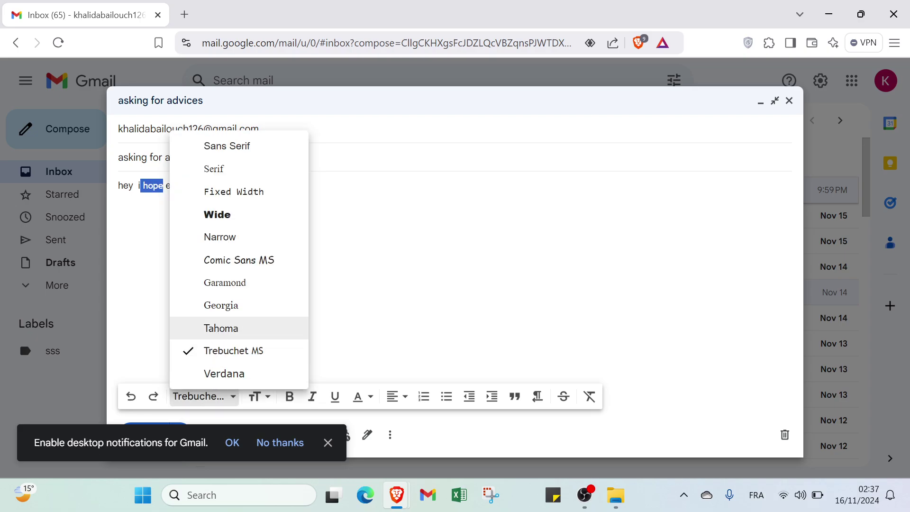
click(220, 328)
click(204, 396)
click(225, 282)
click(201, 398)
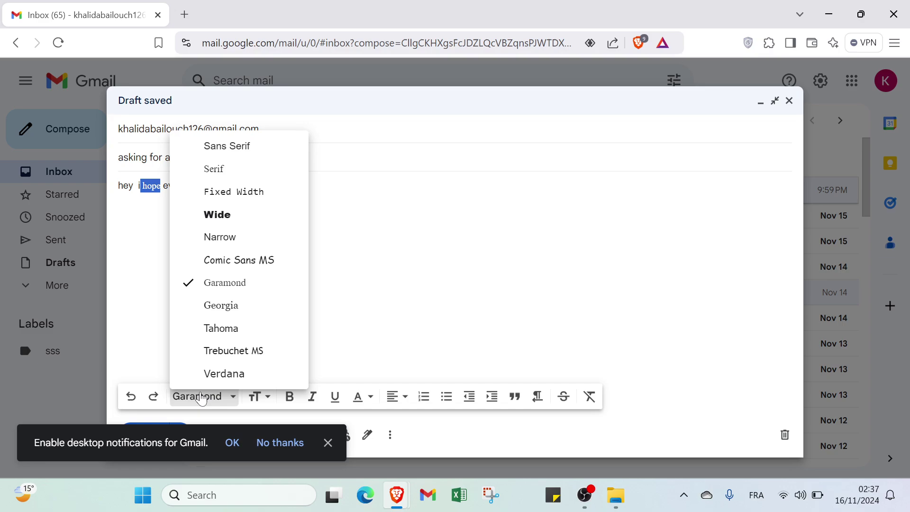
click(237, 247)
Try Wide, Fixed Width and Serif on 'hope', settling on Verdana
click(225, 401)
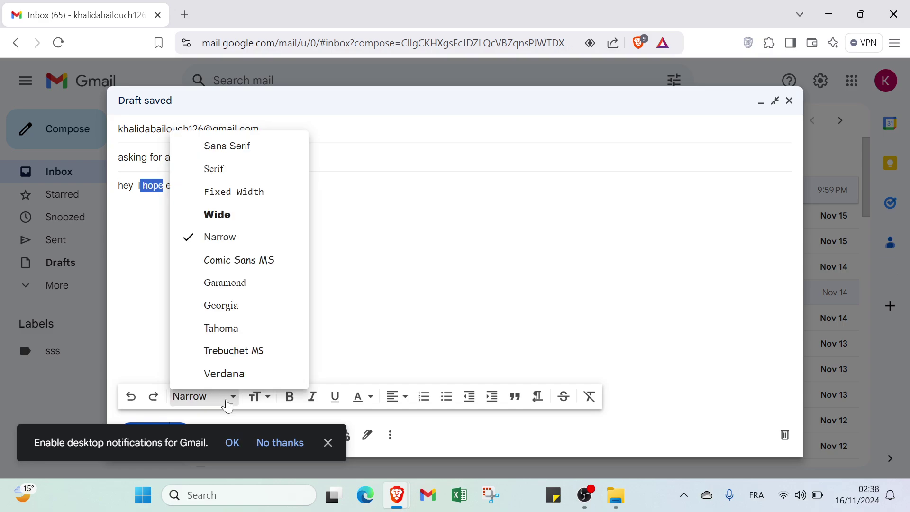
click(223, 220)
click(219, 397)
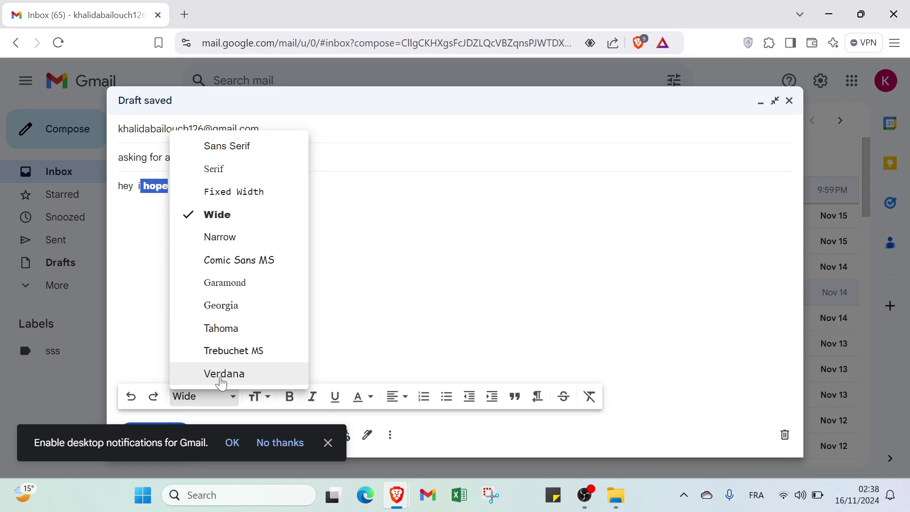
click(221, 197)
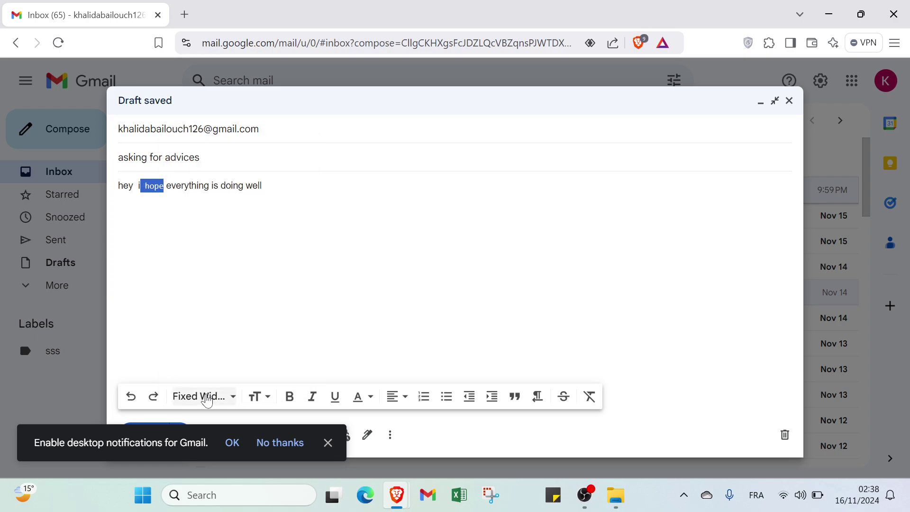
click(219, 397)
click(220, 169)
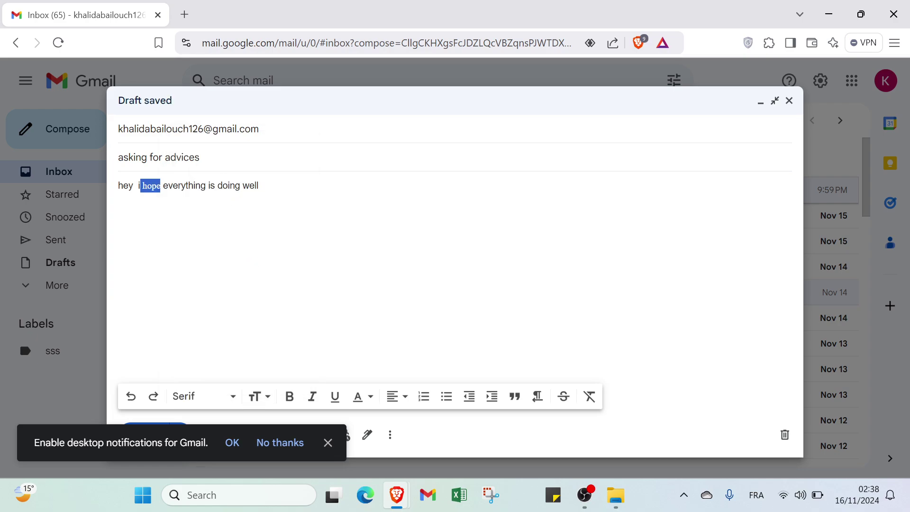
click(223, 396)
click(224, 374)
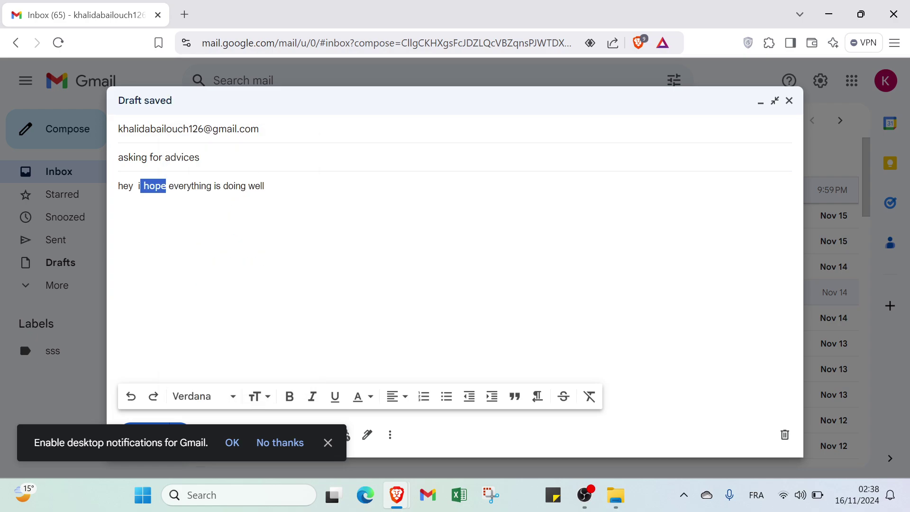
Set the size of 'hope' to Small after trying Huge and Large
click(256, 396)
click(295, 374)
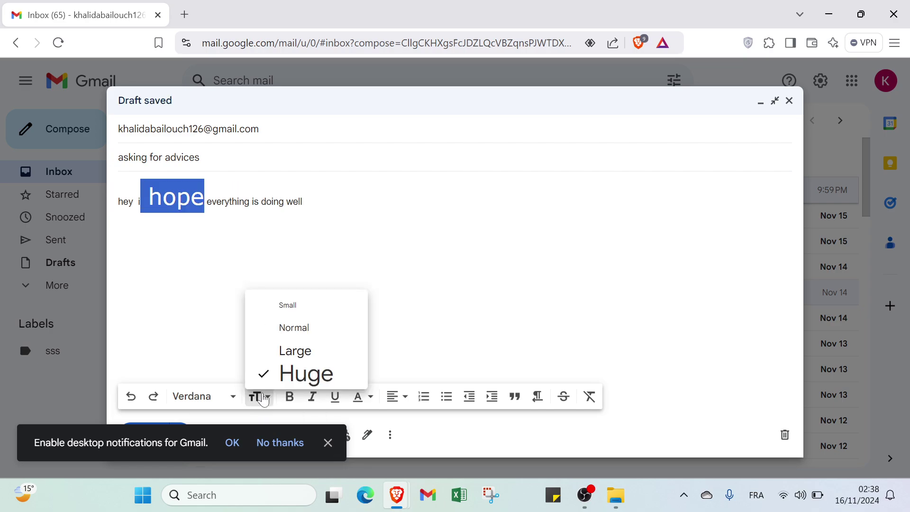
click(261, 351)
click(260, 398)
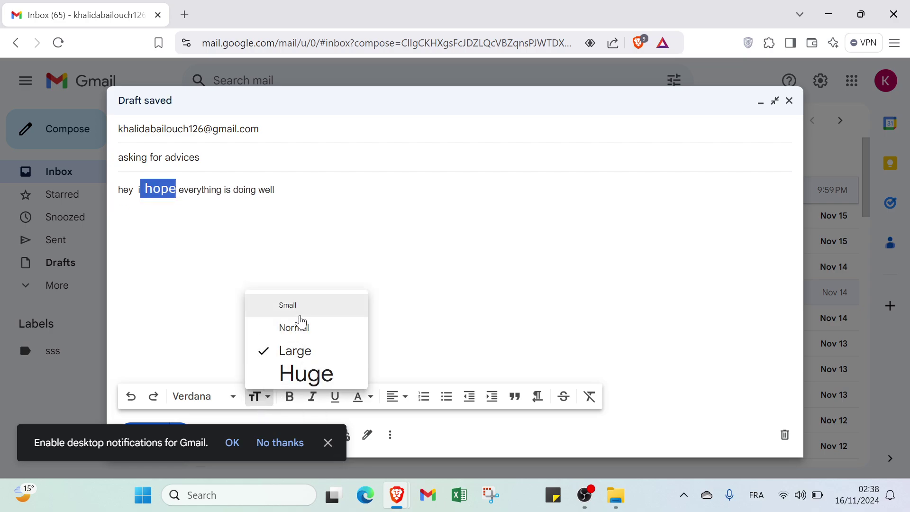
click(288, 304)
Make 'hope' bold, italic and underlined with a gray background colour
click(290, 396)
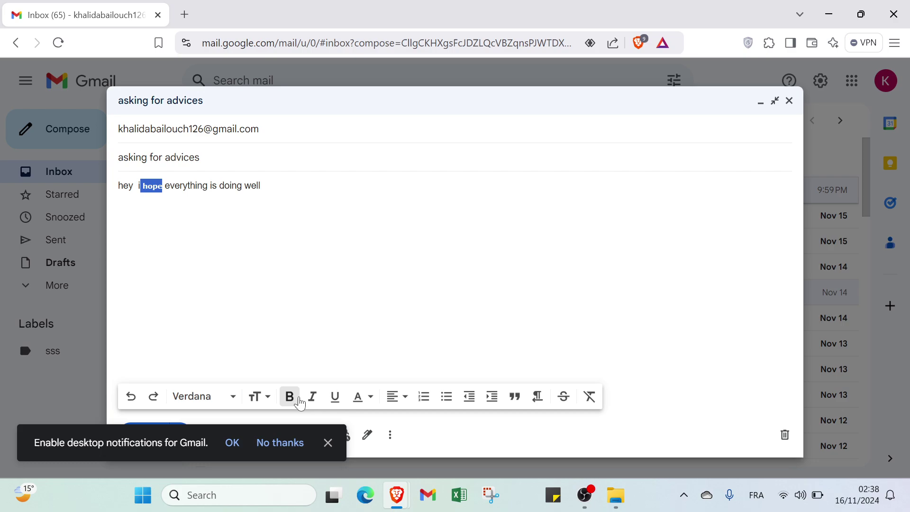
click(312, 396)
click(335, 397)
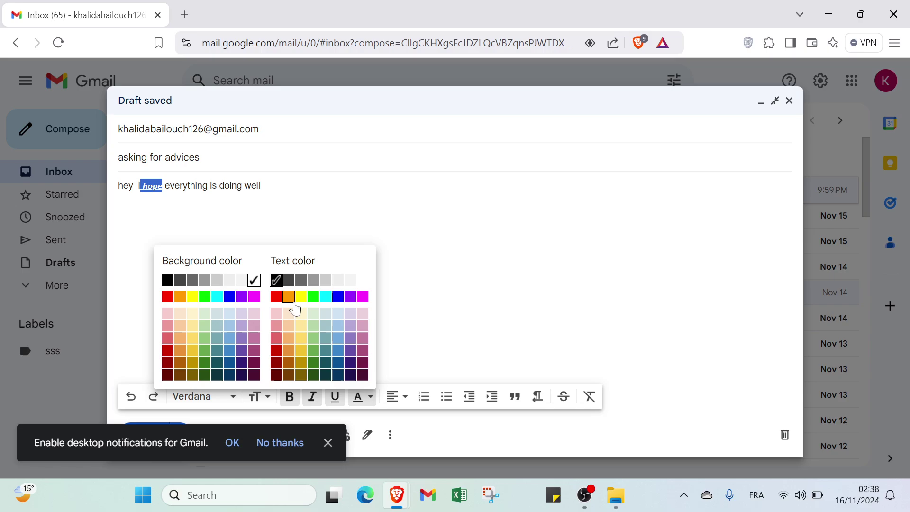
click(206, 284)
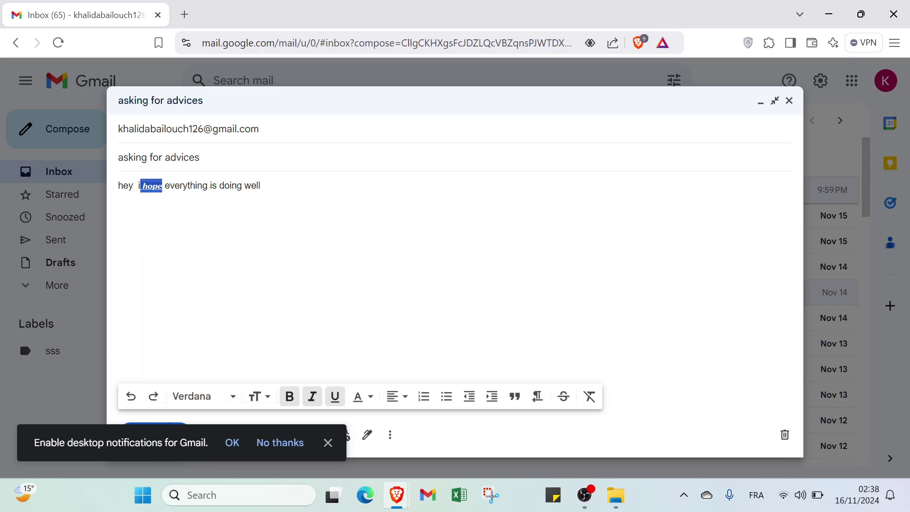
click(358, 405)
click(302, 227)
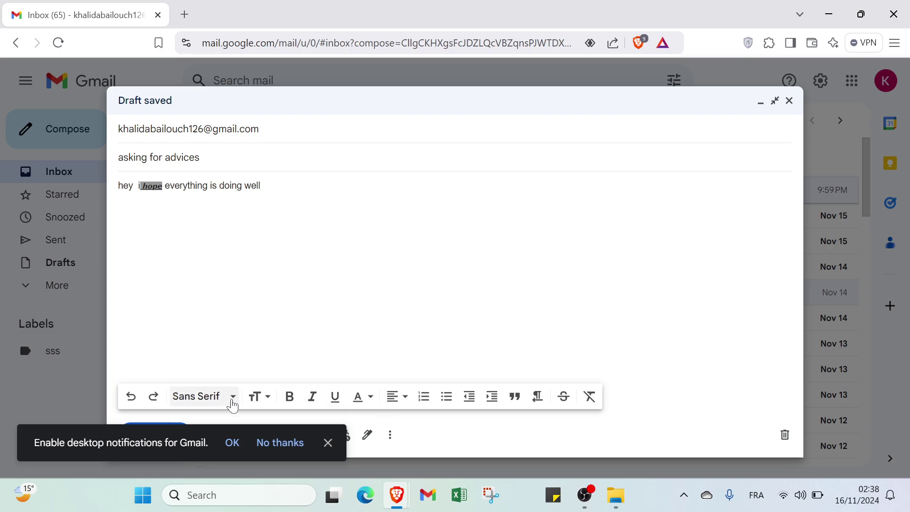
Set the word 'hope' to Huge size
click(256, 397)
click(285, 375)
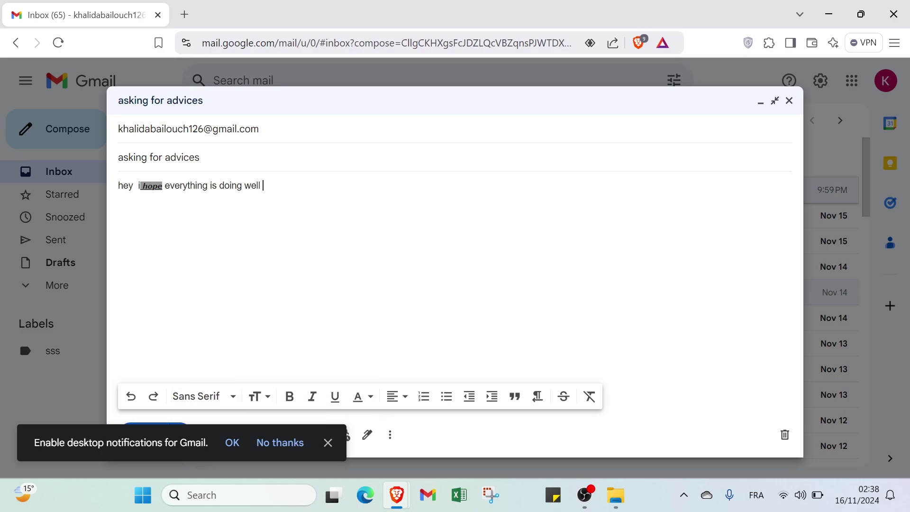
double_click(141, 186)
click(256, 397)
click(274, 377)
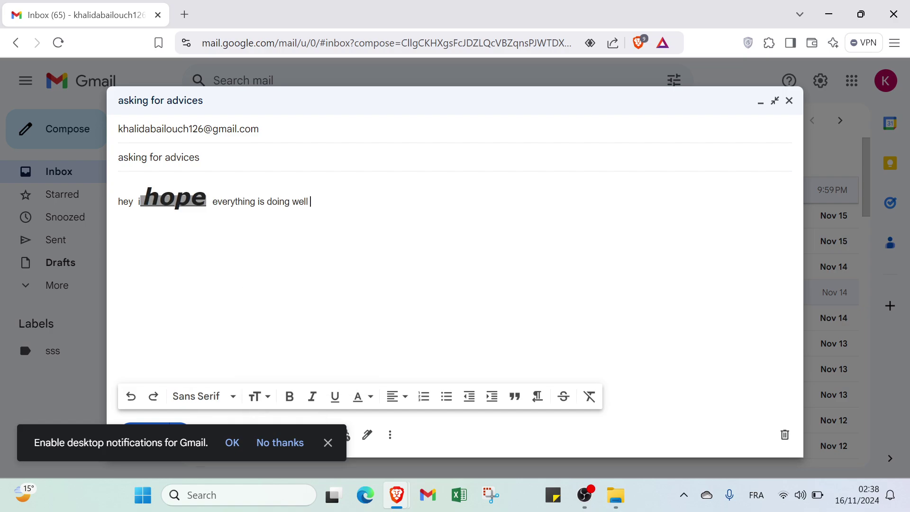
Turn the greeting line into a numbered list item
click(402, 398)
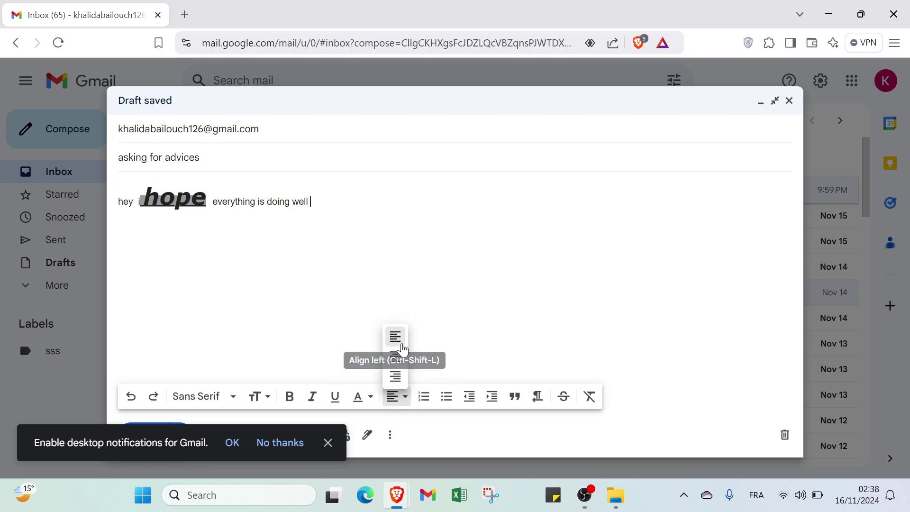
click(394, 335)
click(423, 398)
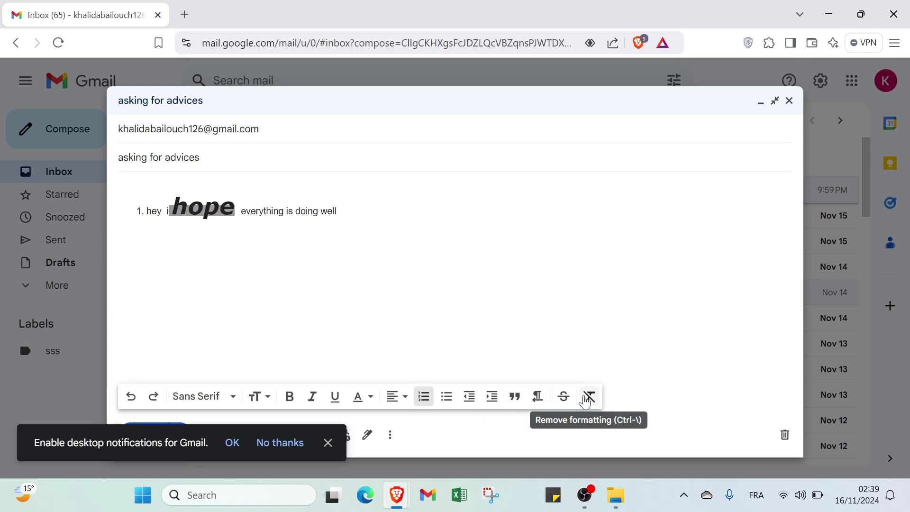
Dismiss the notifications prompt, hide formatting options, and cancel the attach-file picker
key(End)
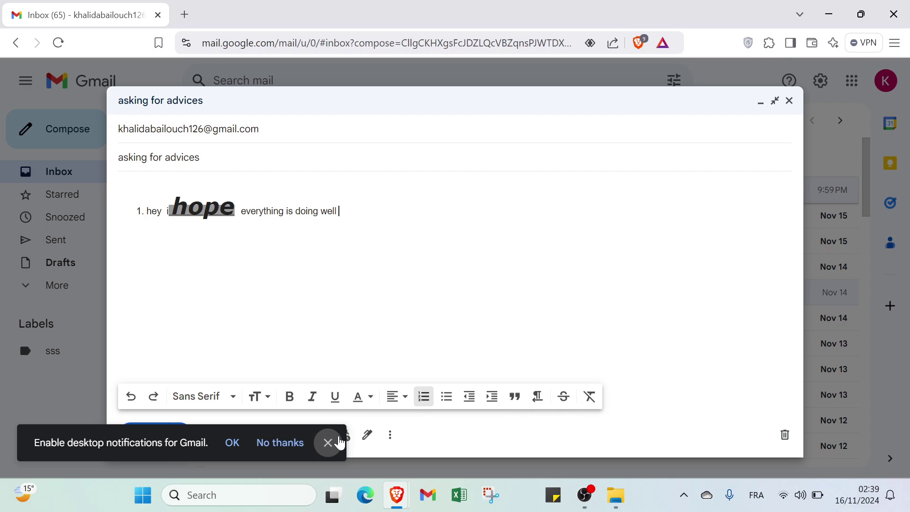
click(340, 440)
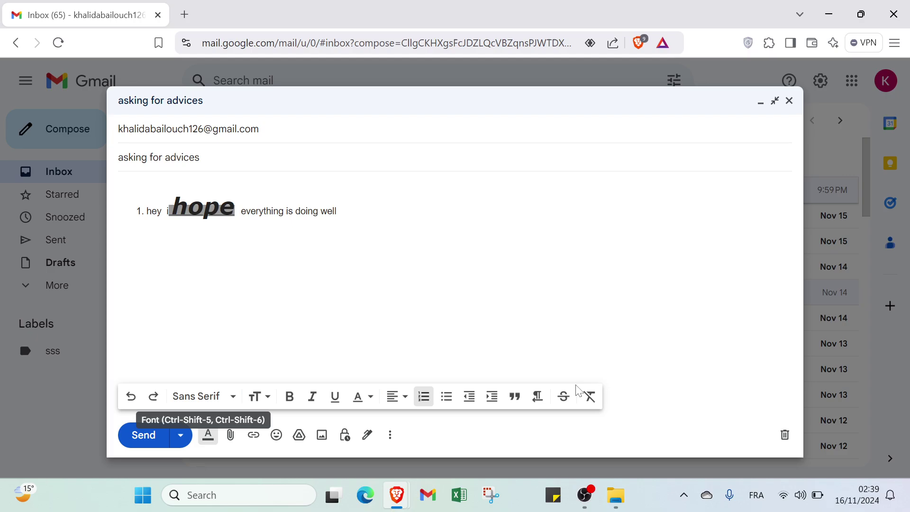
click(210, 435)
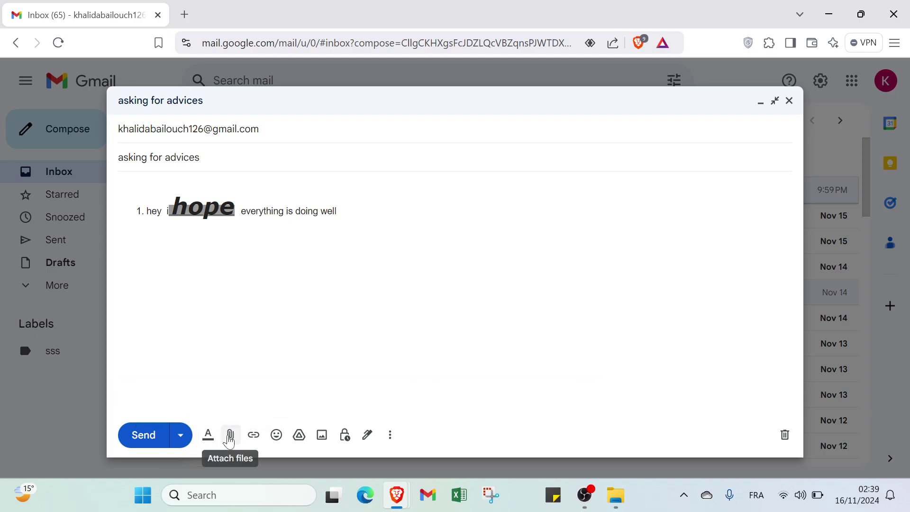
click(230, 434)
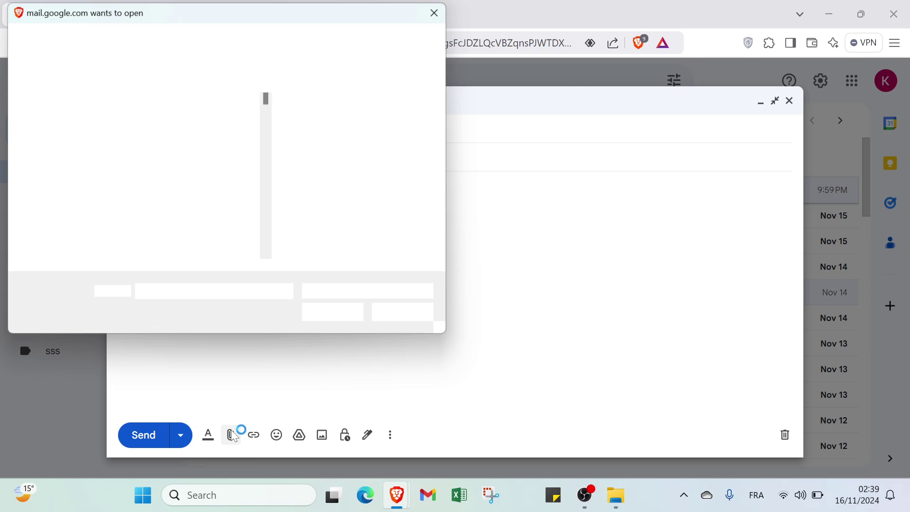
click(438, 11)
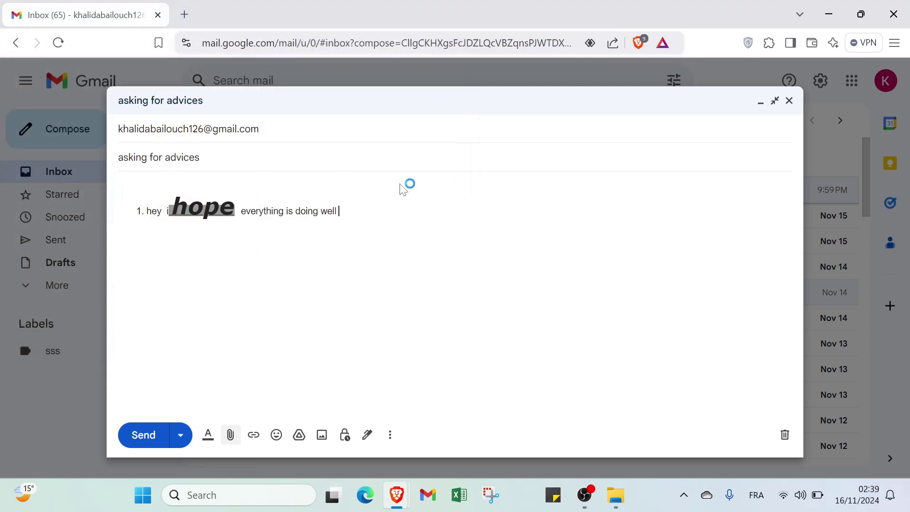
Open the Edit Link box, toggle email/web address options, and close it unchanged
click(253, 435)
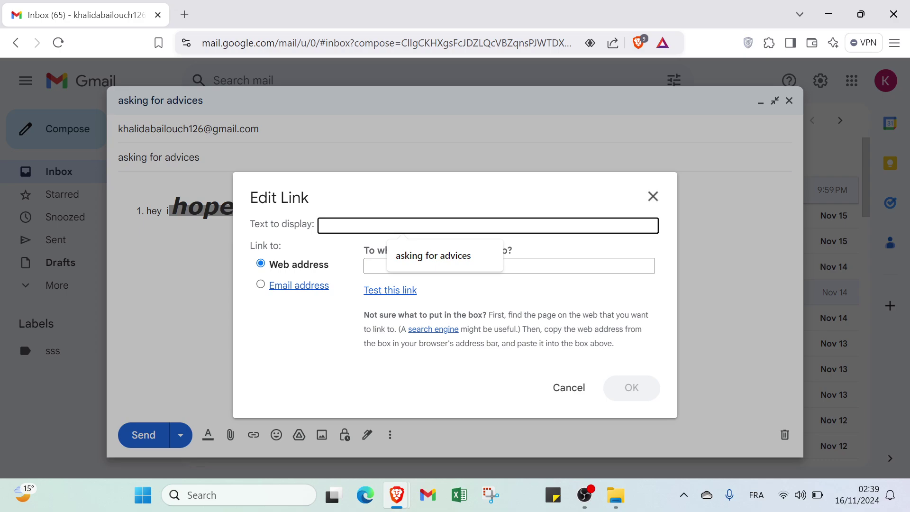
click(404, 257)
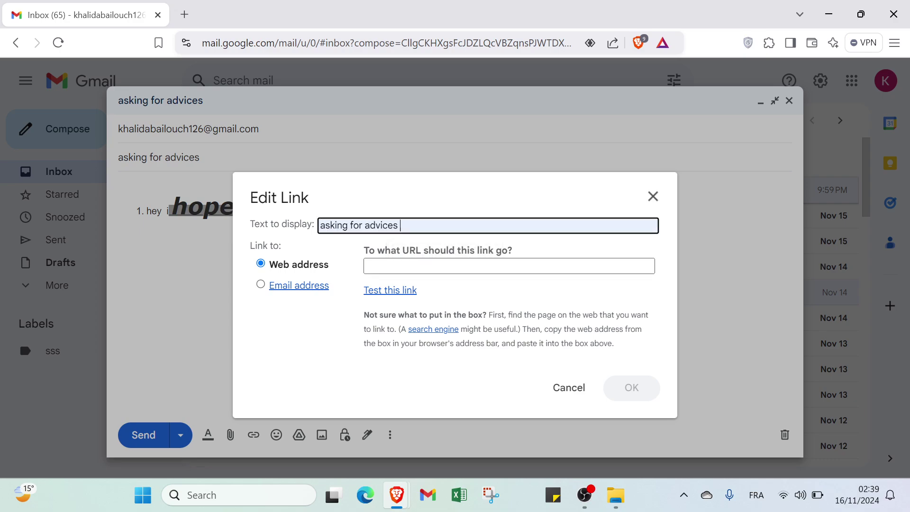
key(Tab)
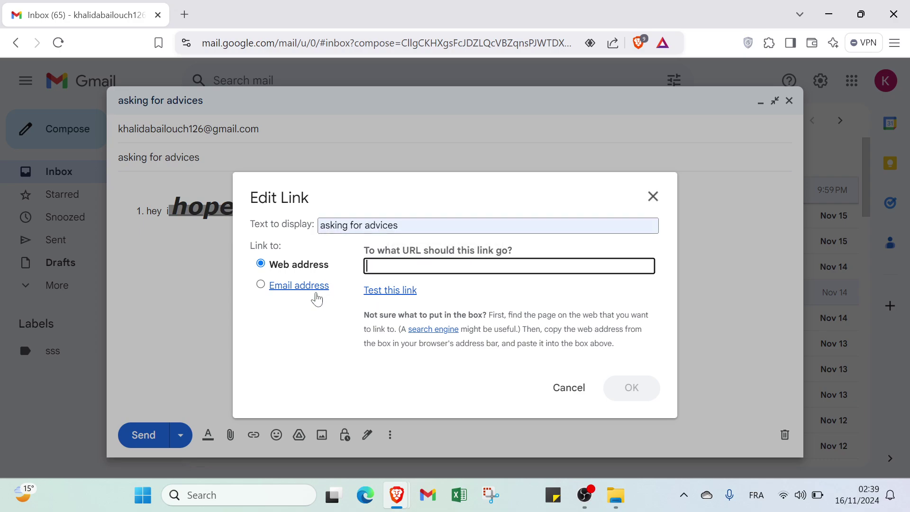
click(315, 291)
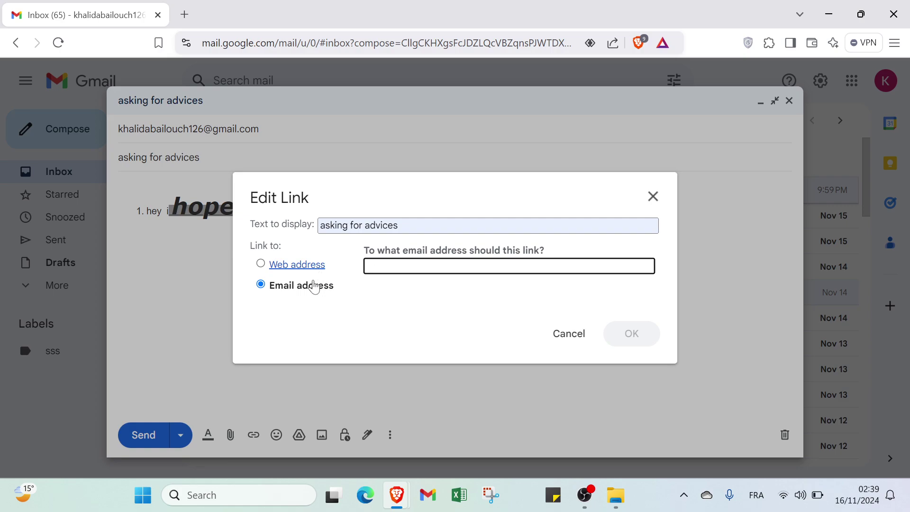
click(314, 267)
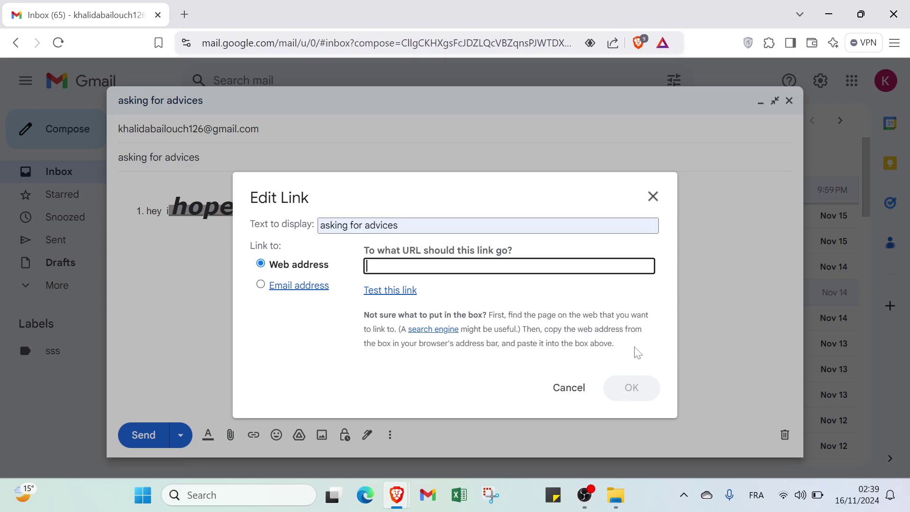
click(653, 196)
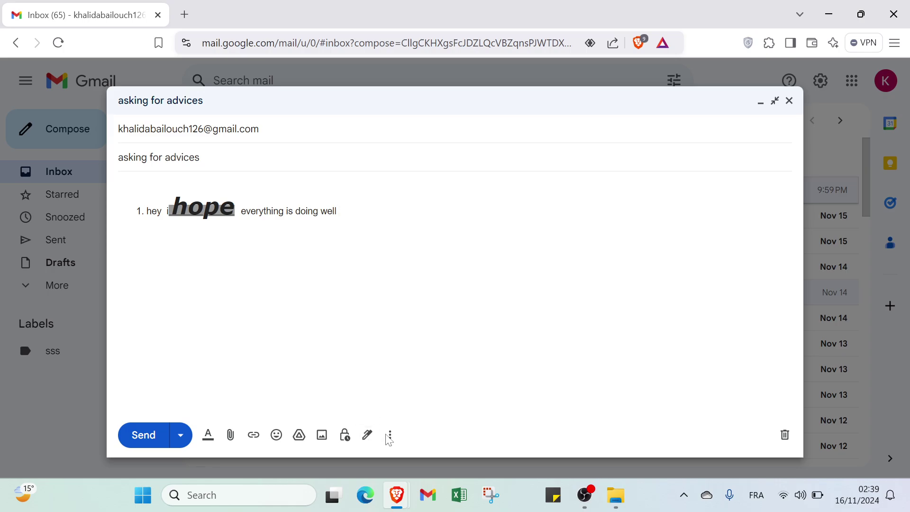
click(344, 436)
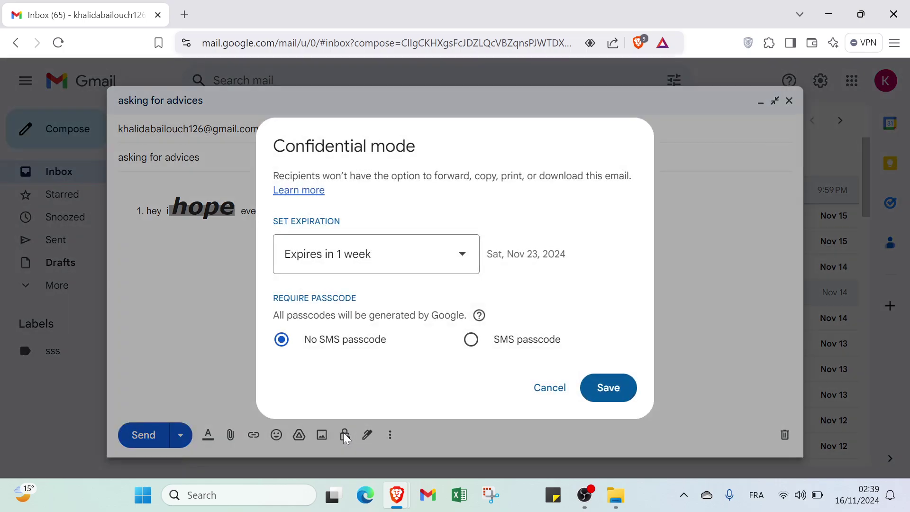
key(Escape)
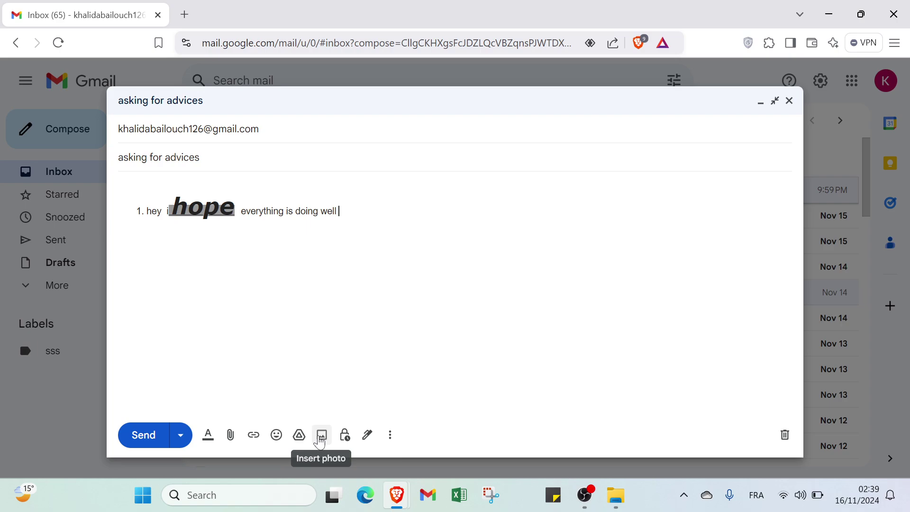
click(276, 436)
scroll(295, 365, down, 3)
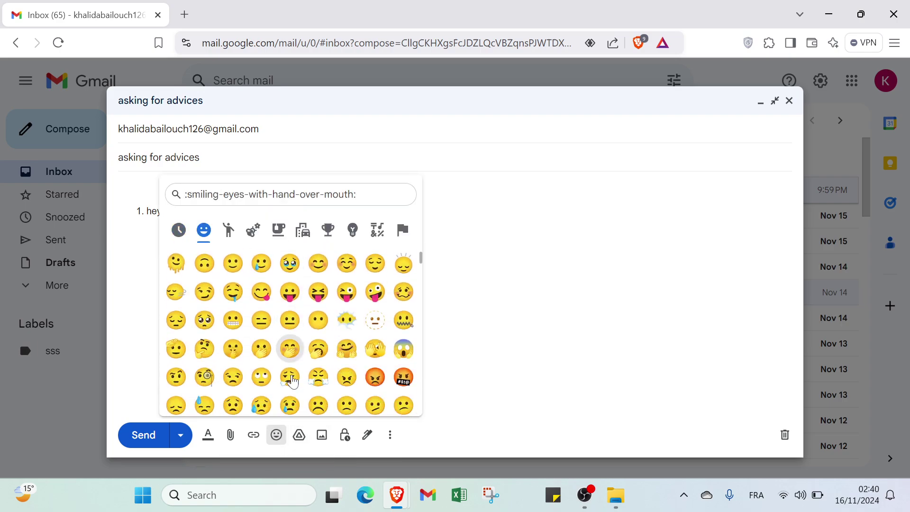
click(298, 435)
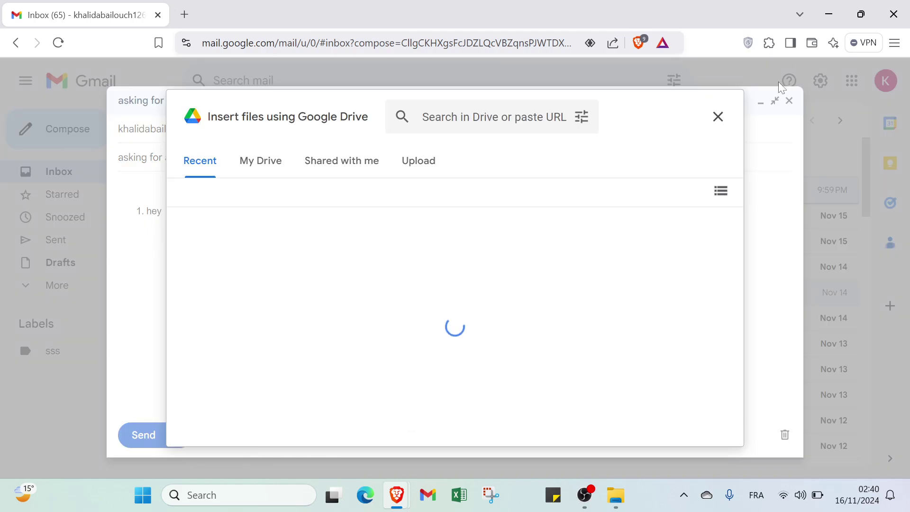
click(717, 117)
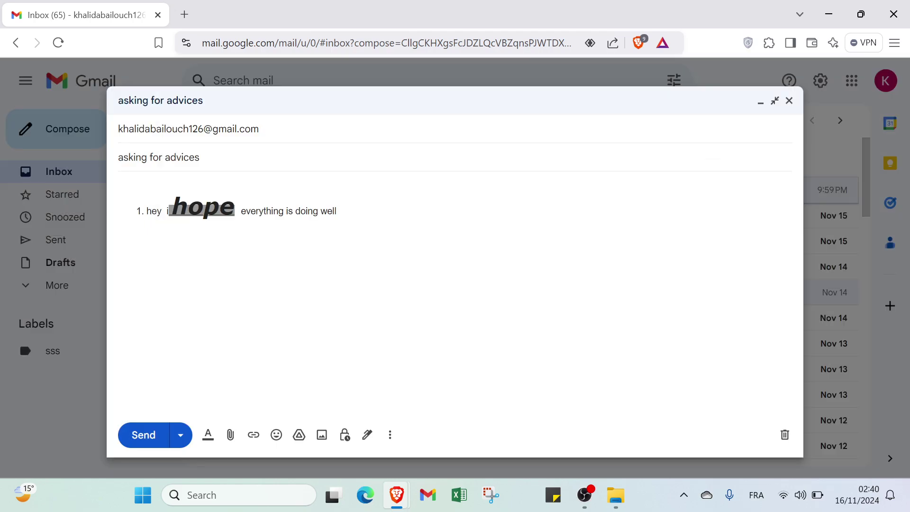
click(322, 435)
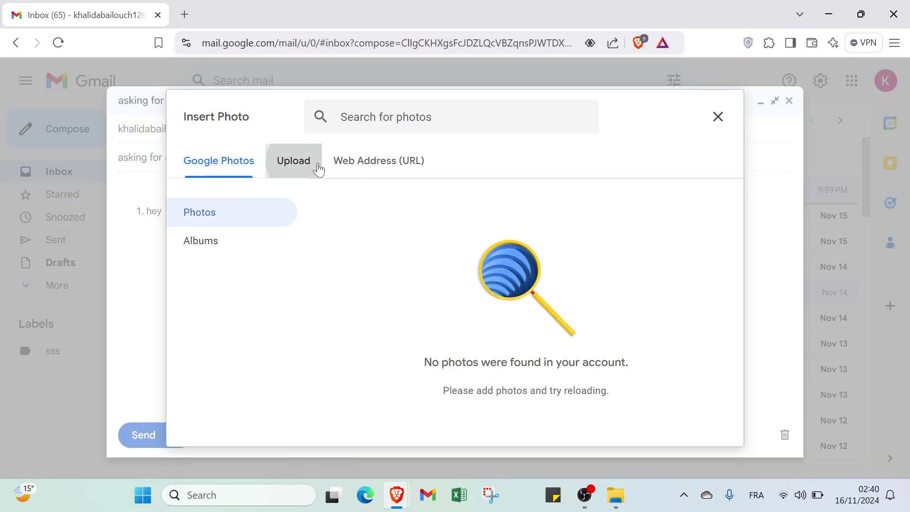
click(301, 168)
click(248, 170)
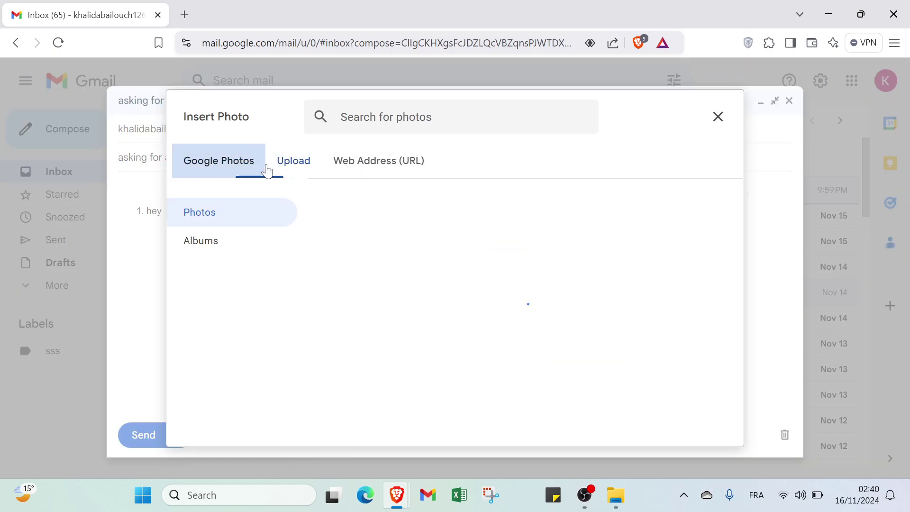
click(365, 164)
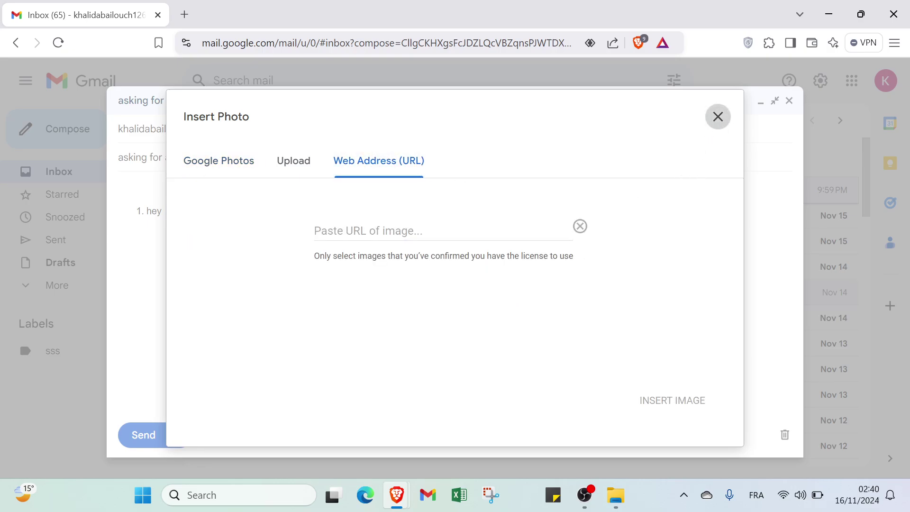
click(724, 122)
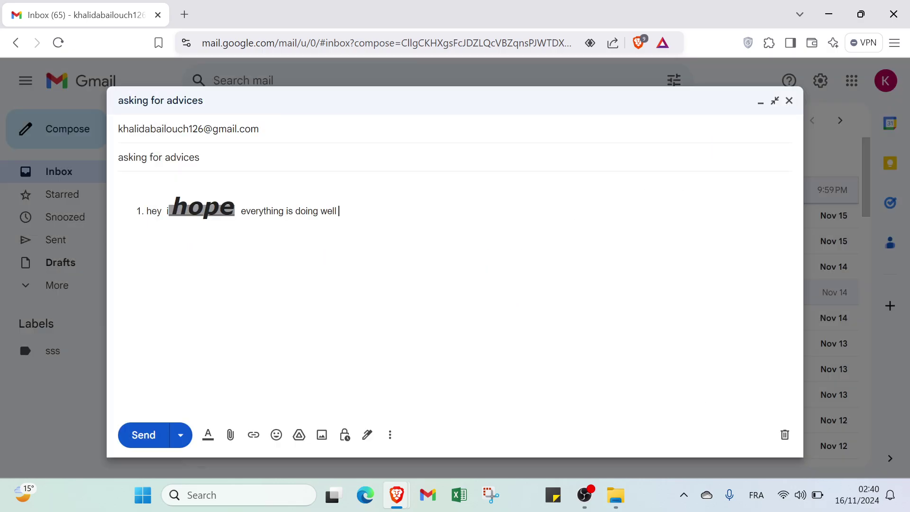
Save confidential mode with 1-day expiry and SMS passcode, then view signature choices
click(345, 435)
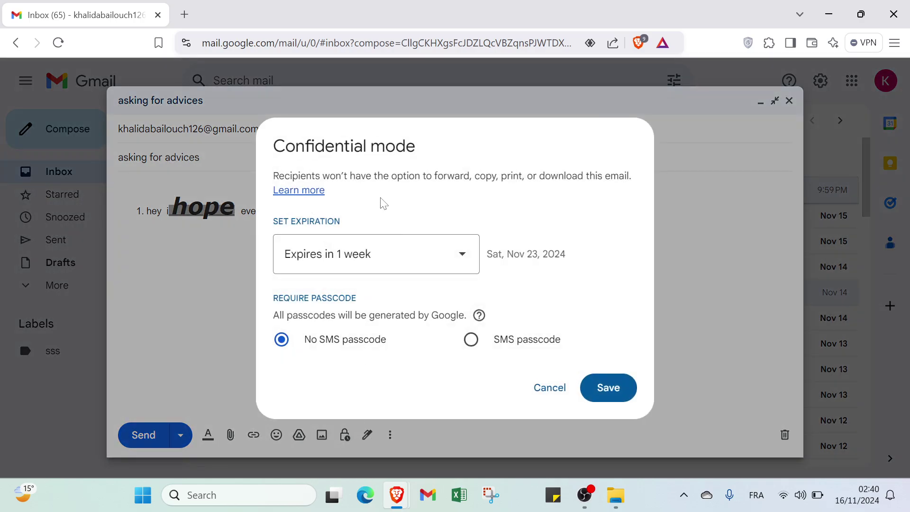
click(377, 247)
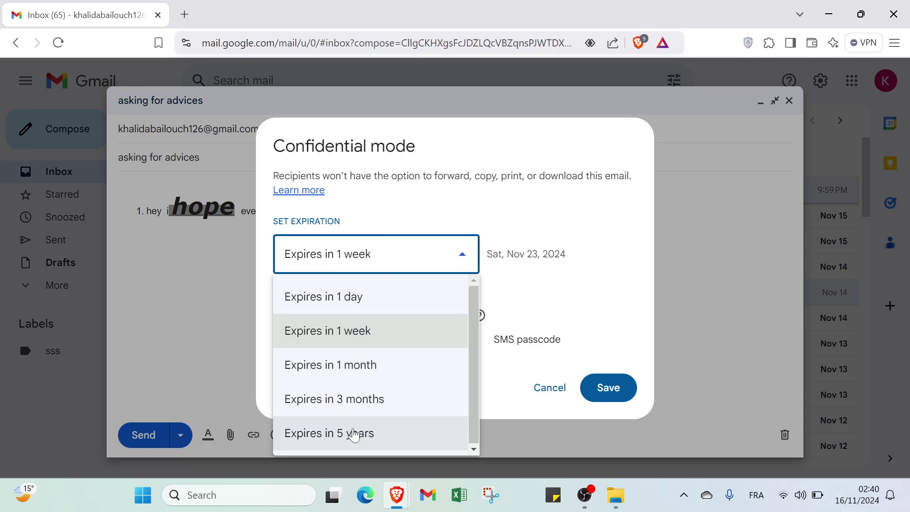
click(412, 305)
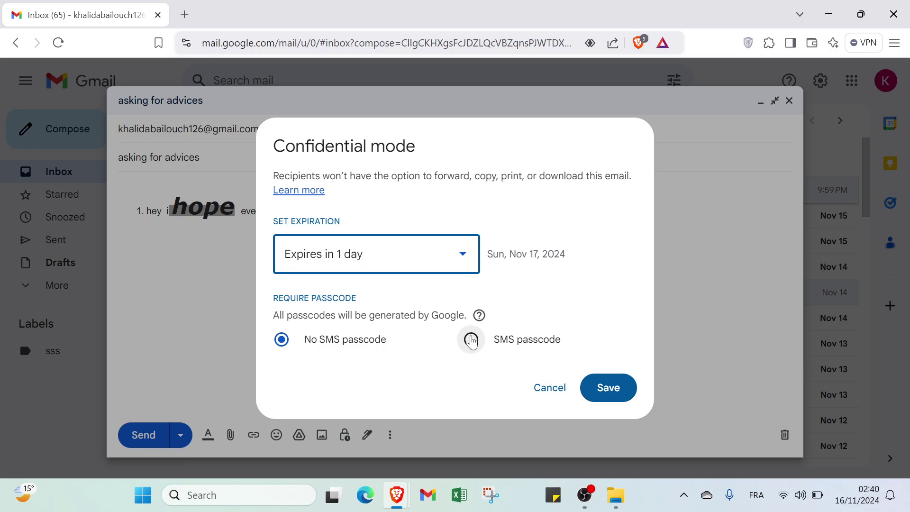
click(472, 340)
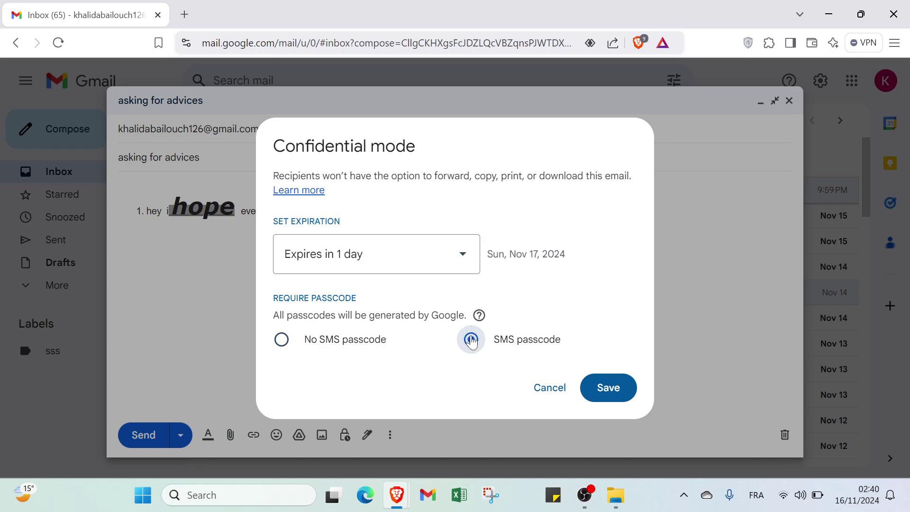
click(604, 397)
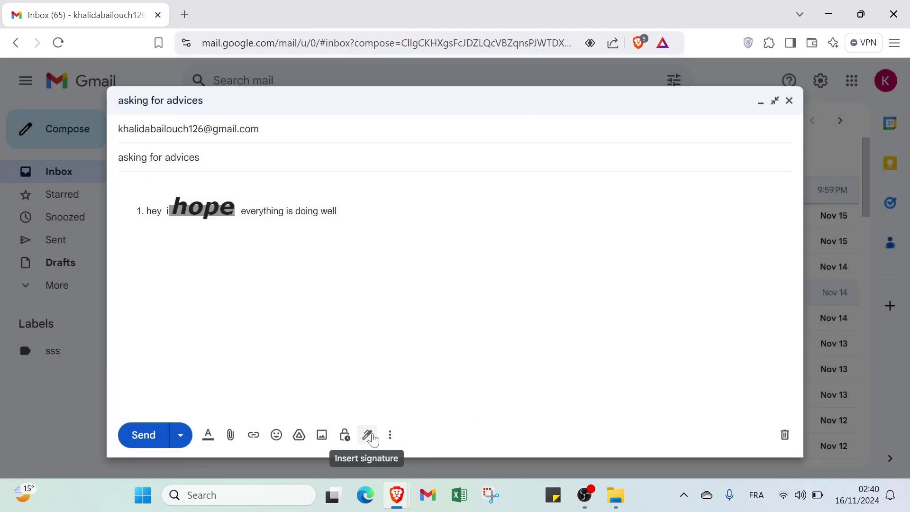
click(372, 439)
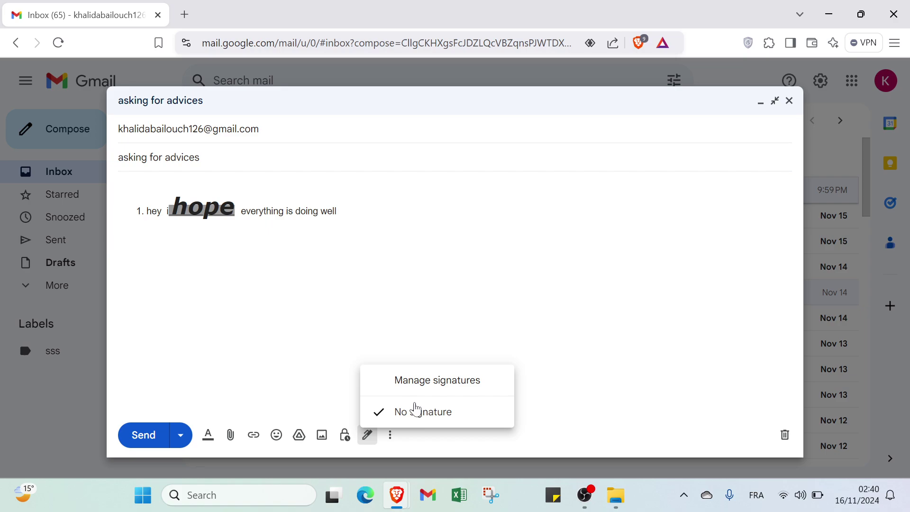
click(419, 432)
click(390, 436)
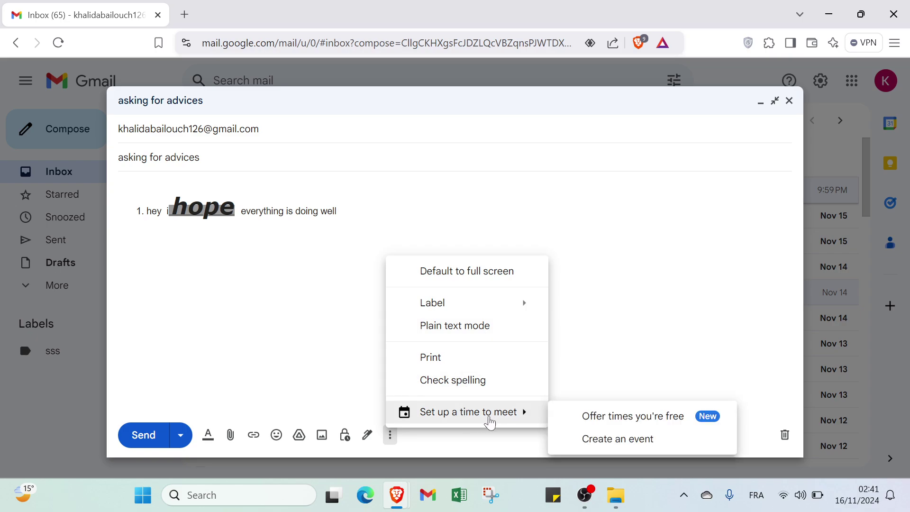
mouse_move(467, 411)
key(Escape)
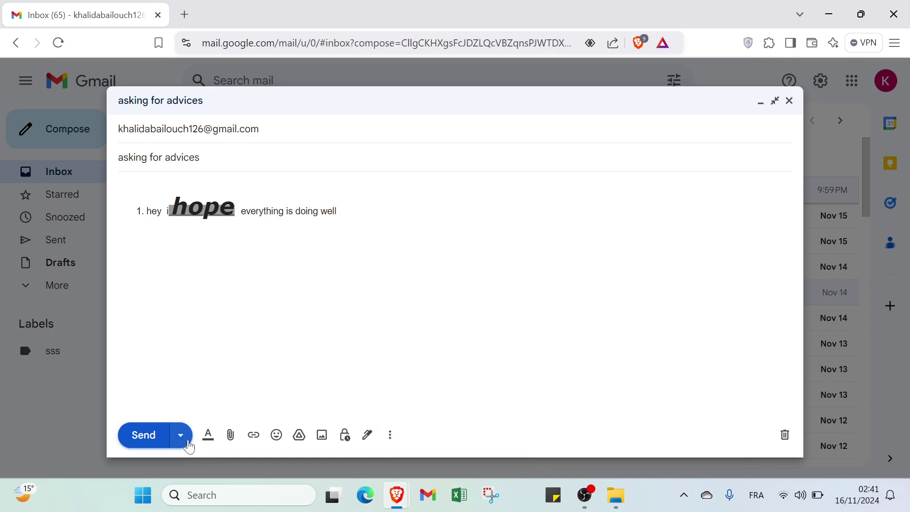
View the Schedule send options, close them, and discard the draft
click(186, 438)
click(198, 417)
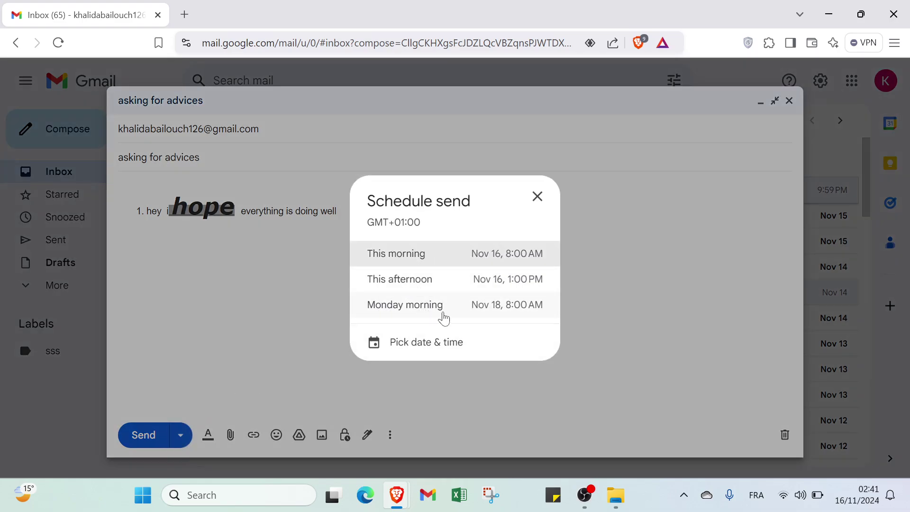
click(524, 203)
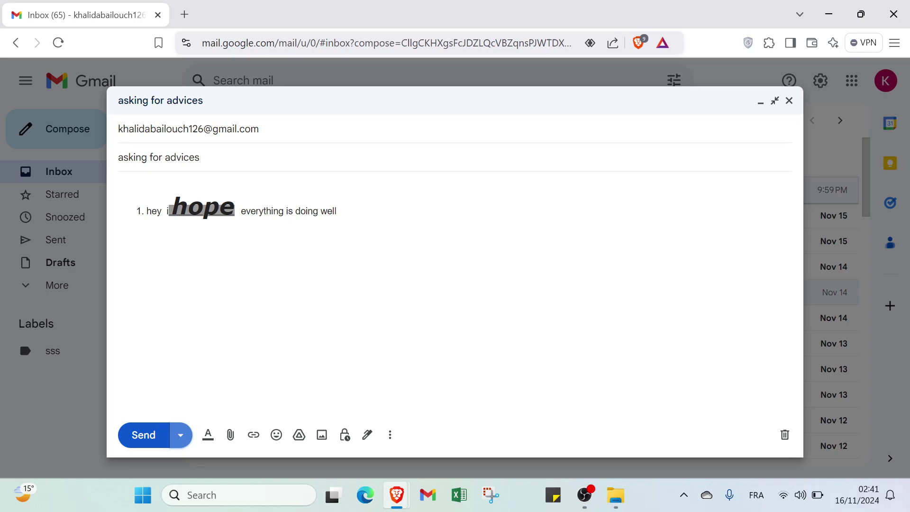
click(783, 434)
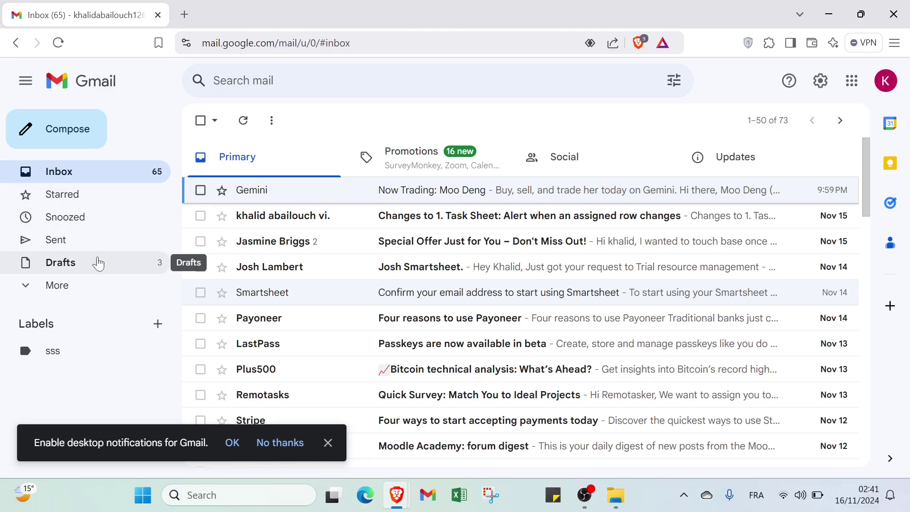
Expand the sidebar folder list and scroll down to its bottom
click(100, 284)
scroll(86, 306, down, 1)
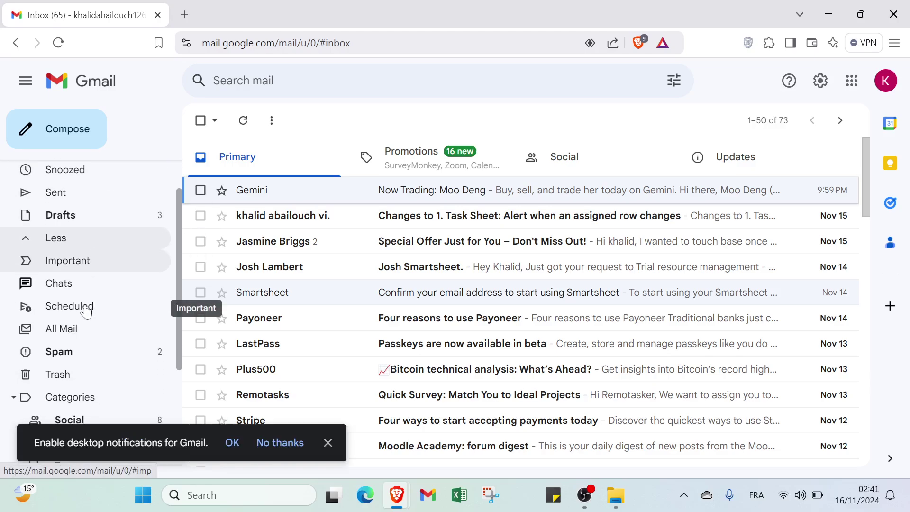
scroll(89, 285, down, 1)
scroll(93, 251, down, 1)
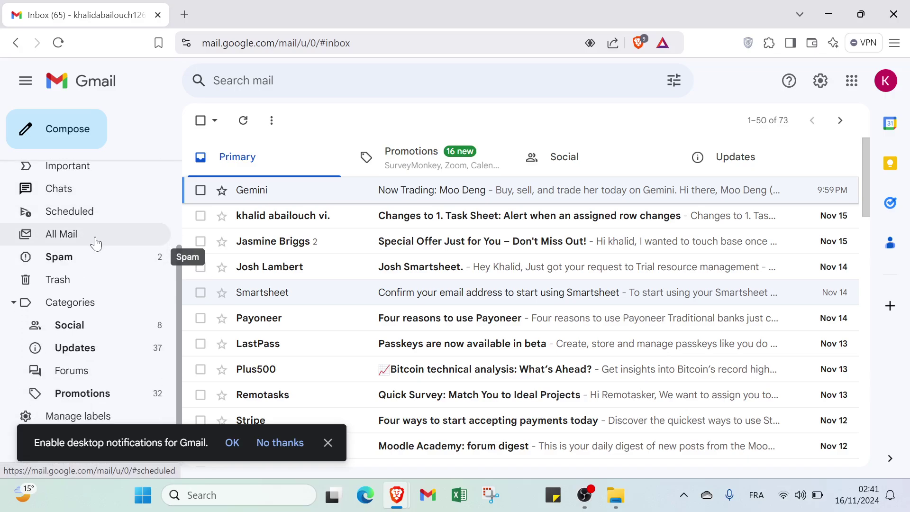
scroll(93, 244, down, 1)
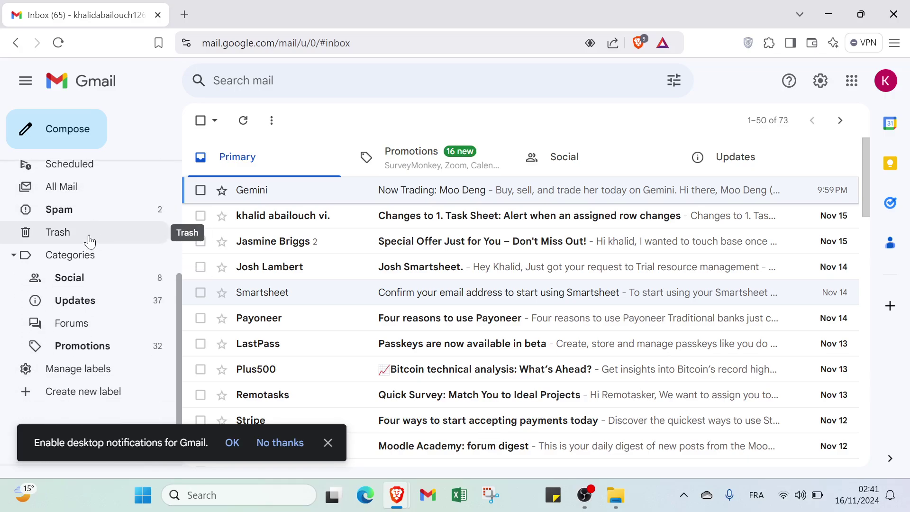
scroll(90, 241, down, 1)
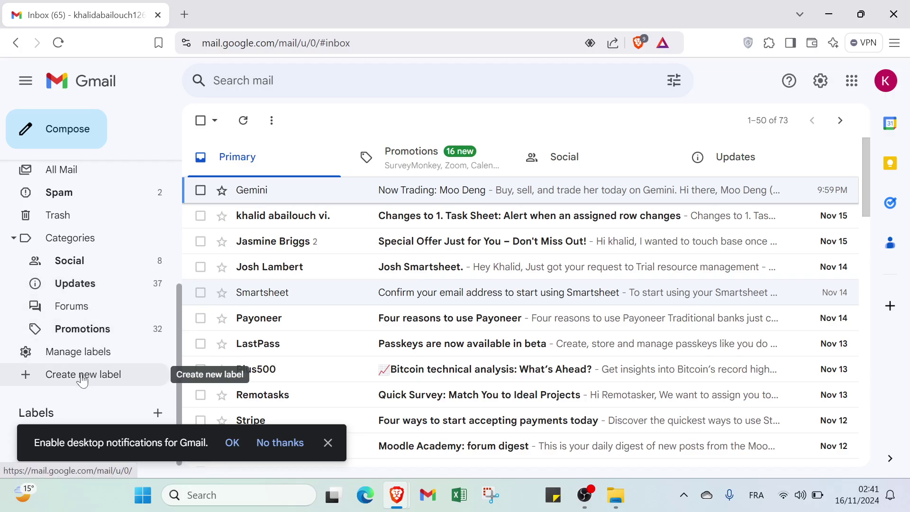
Open New label, browse the Nest label under list, cancel, and scroll back up
click(97, 374)
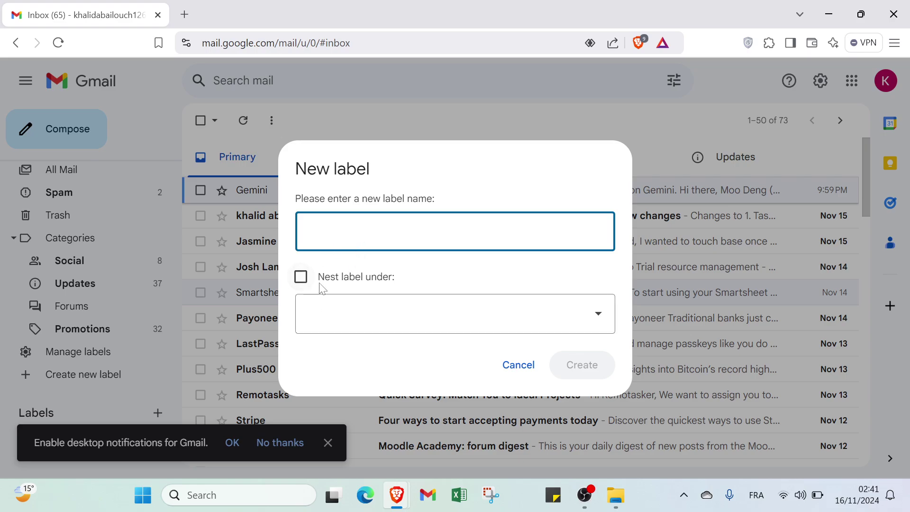
click(334, 312)
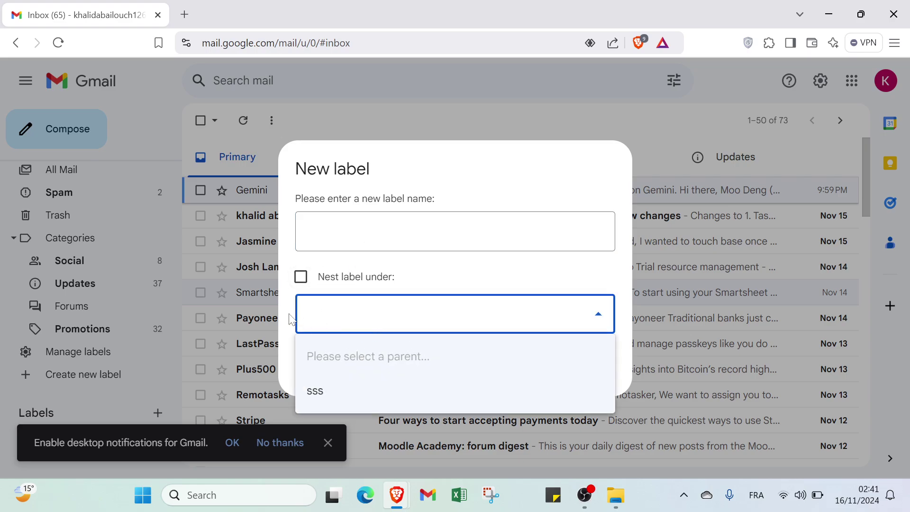
click(356, 330)
click(535, 364)
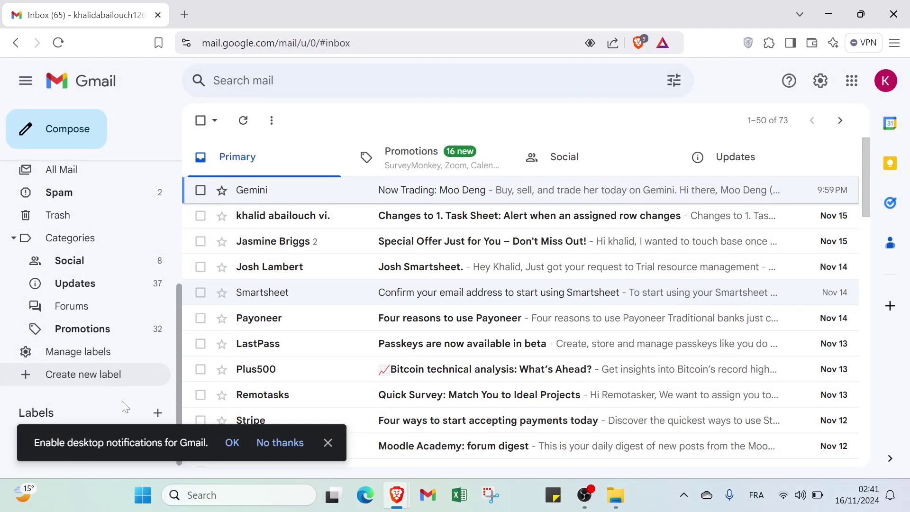
scroll(141, 249, up, 4)
scroll(132, 249, up, 1)
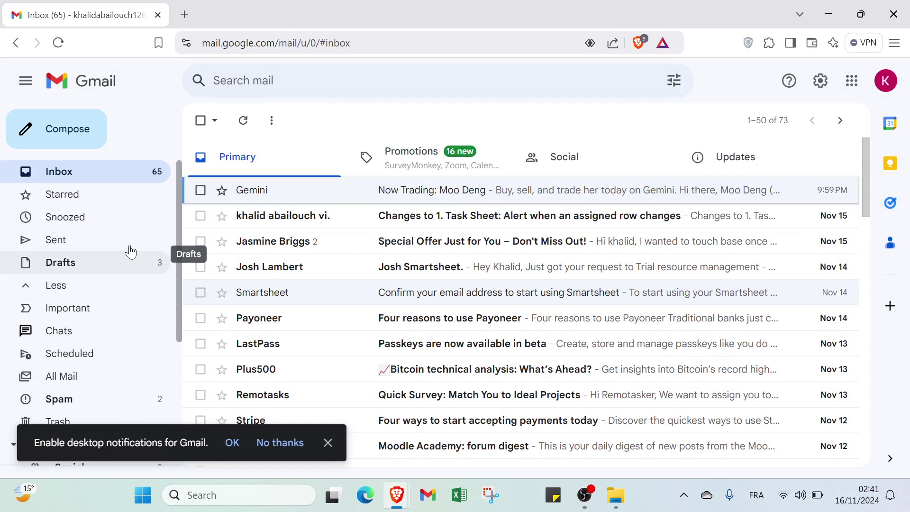
Open the full Gmail settings page from the quick settings panel and skim General
click(824, 85)
click(774, 166)
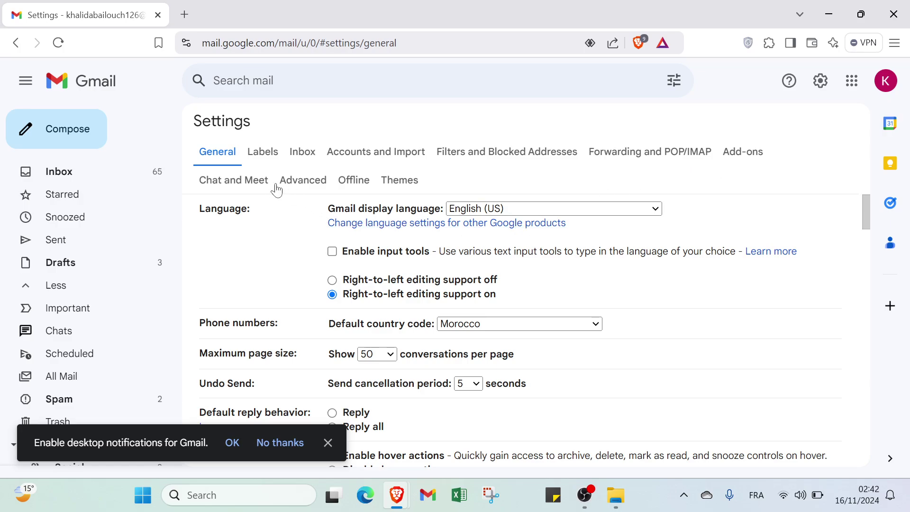
scroll(256, 242, down, 4)
scroll(243, 243, up, 2)
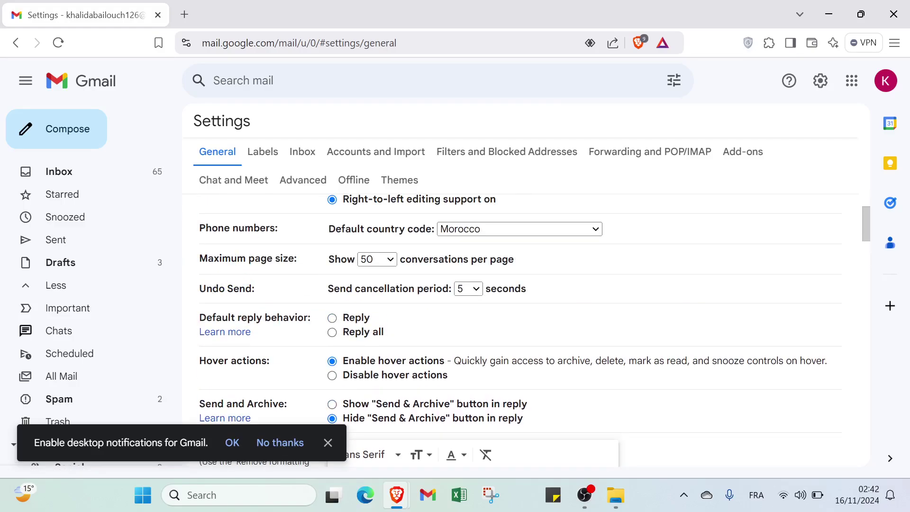
scroll(230, 258, up, 2)
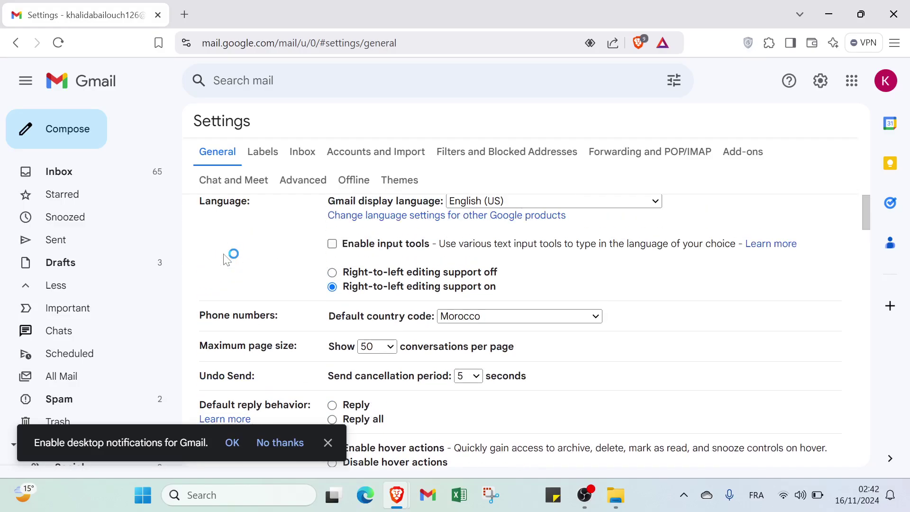
Browse the Chat and Meet, Advanced, Offline and Themes settings, then return to General
click(238, 186)
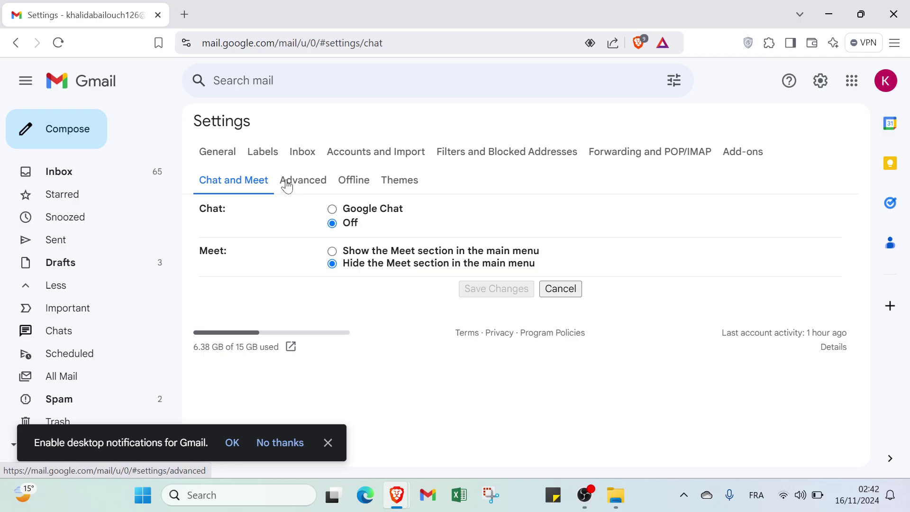
click(287, 186)
click(352, 182)
click(398, 181)
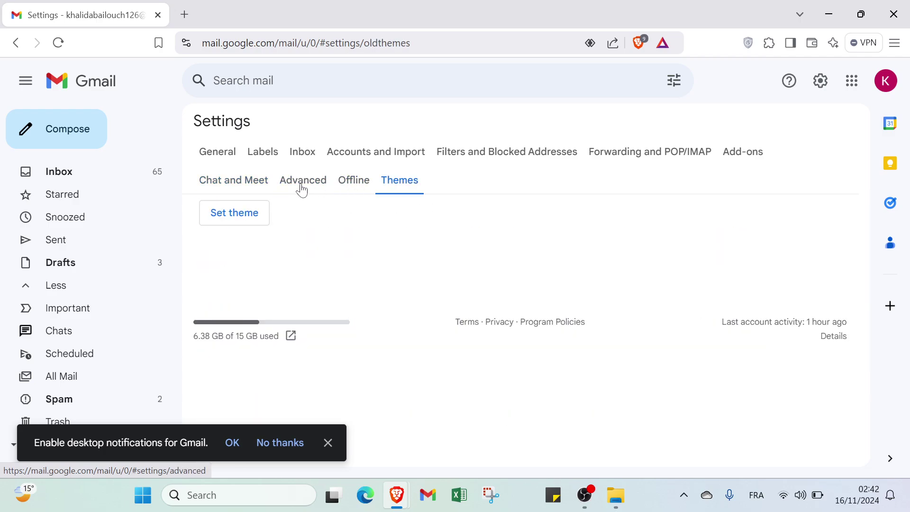
click(258, 189)
click(231, 160)
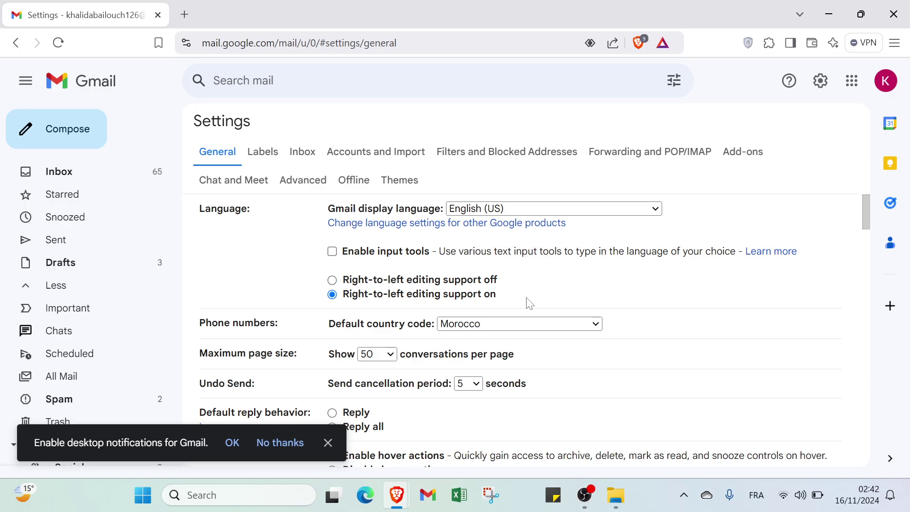
Scroll down through the General settings page and back up near the top
scroll(318, 318, down, 1)
scroll(318, 318, down, 4)
scroll(318, 318, down, 5)
scroll(314, 316, down, 3)
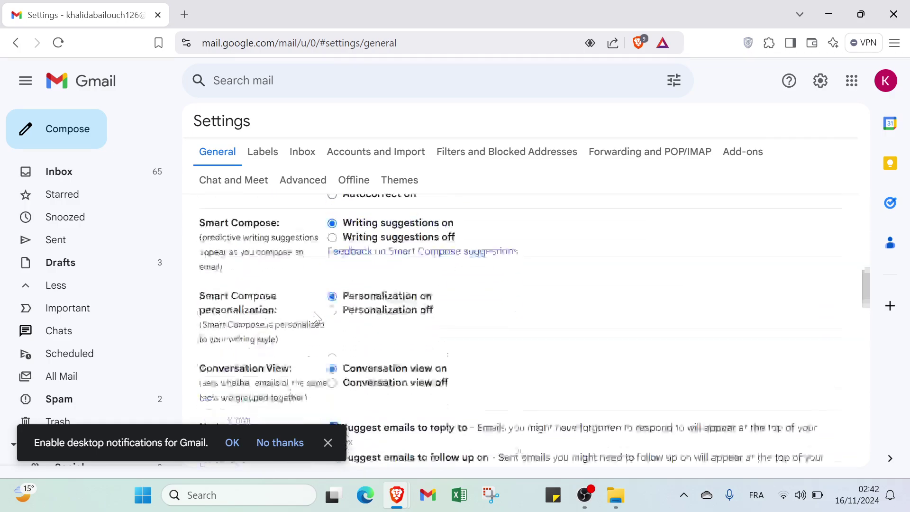
scroll(314, 311, down, 4)
scroll(314, 313, down, 3)
scroll(316, 313, down, 3)
scroll(316, 313, down, 2)
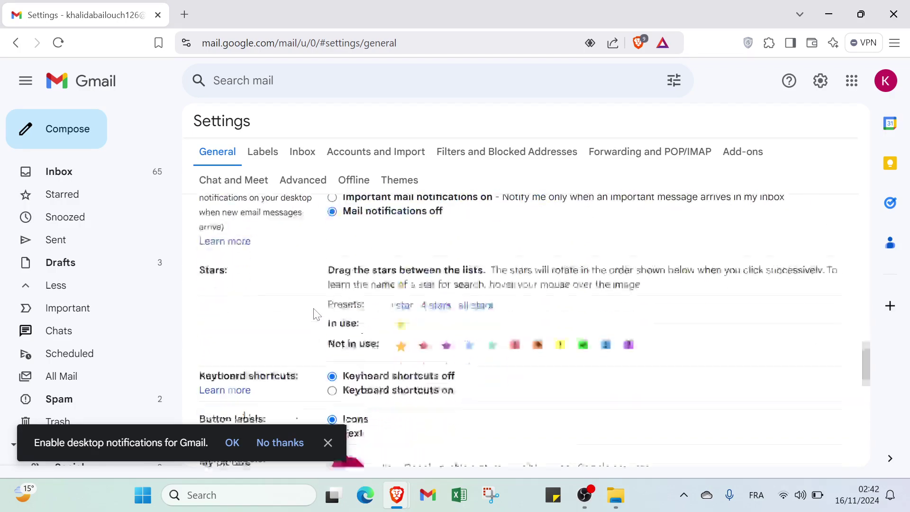
scroll(317, 315, down, 3)
scroll(316, 314, down, 5)
scroll(317, 315, down, 4)
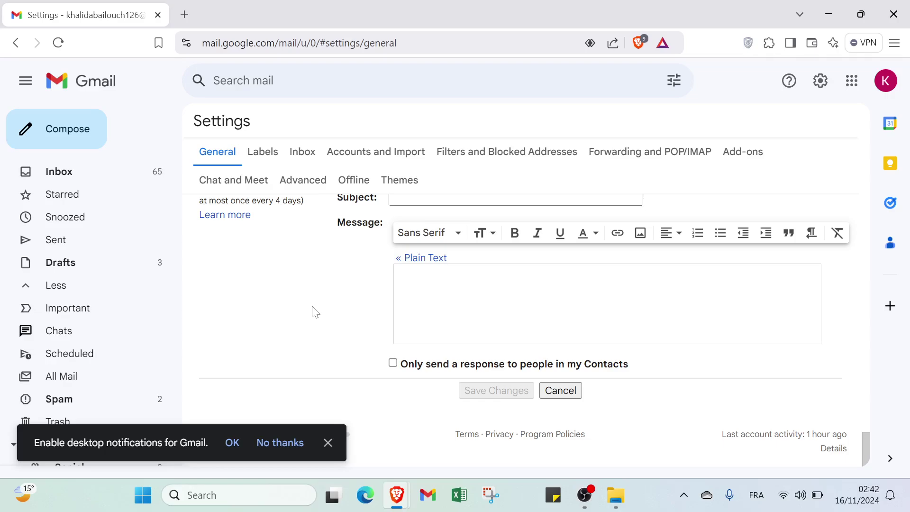
scroll(315, 312, up, 5)
scroll(315, 313, up, 4)
scroll(315, 312, up, 3)
scroll(313, 312, up, 4)
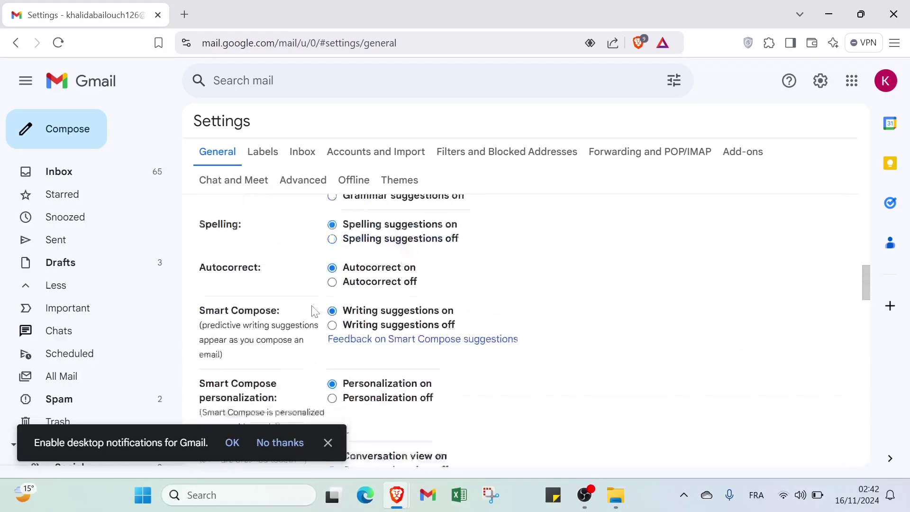
scroll(308, 284, up, 5)
scroll(298, 268, up, 6)
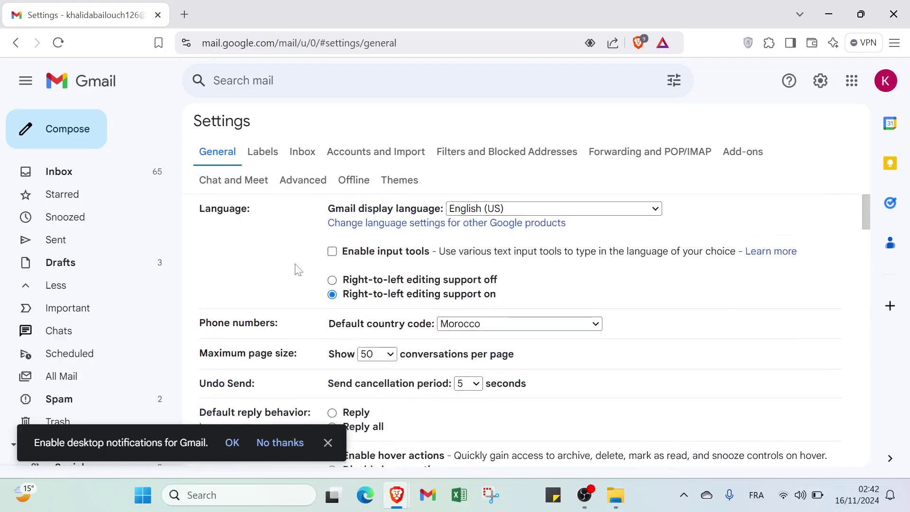
Visit every settings tab, from Chat and Meet through Add-ons, ending on General
click(254, 184)
click(301, 181)
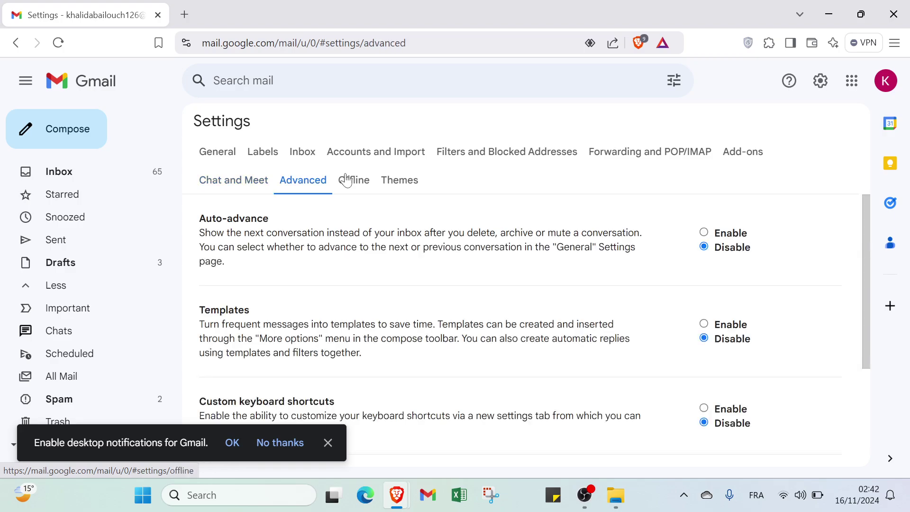
click(346, 181)
click(393, 182)
click(275, 156)
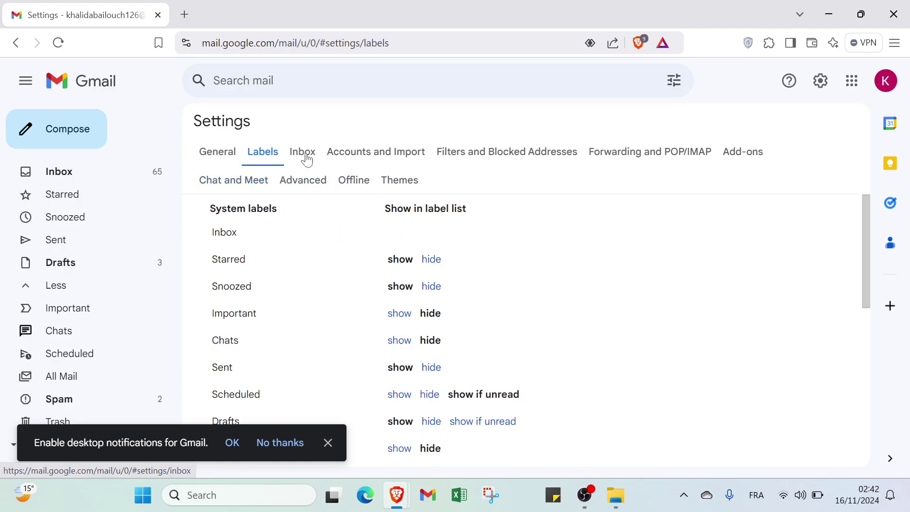
click(314, 160)
click(349, 156)
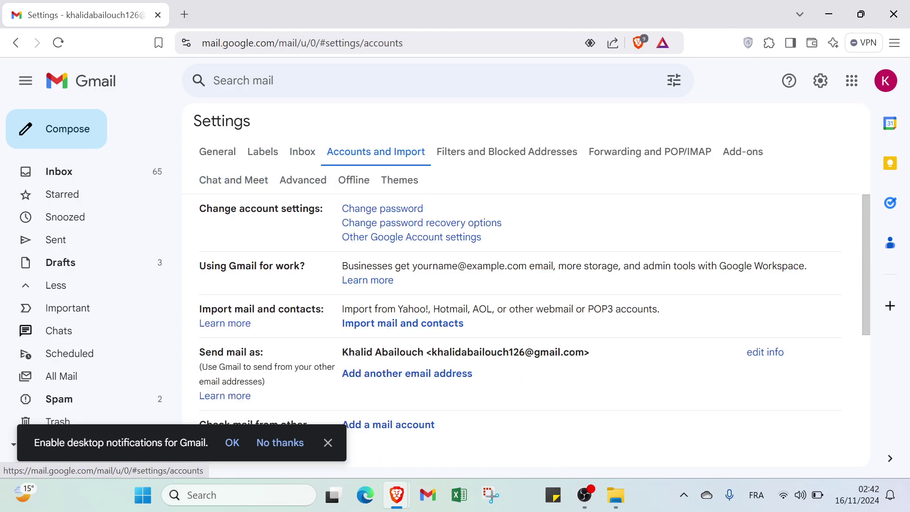
click(455, 160)
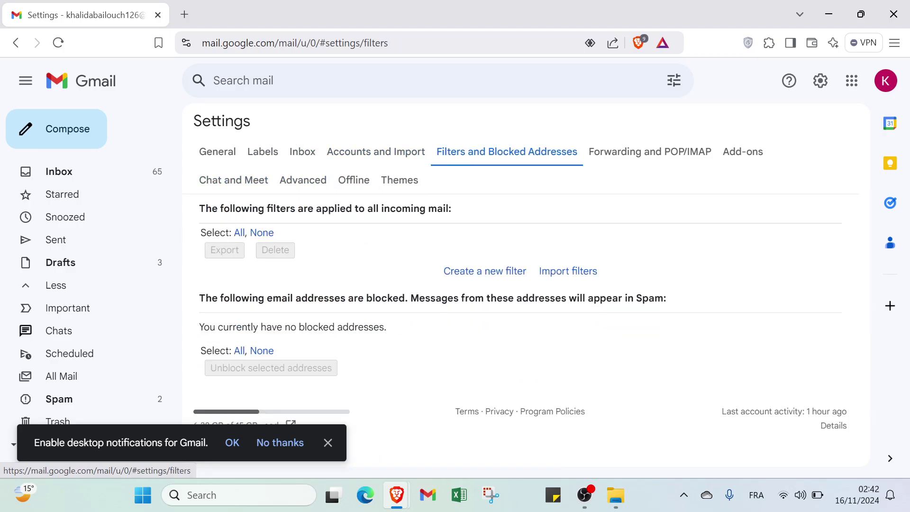
click(622, 154)
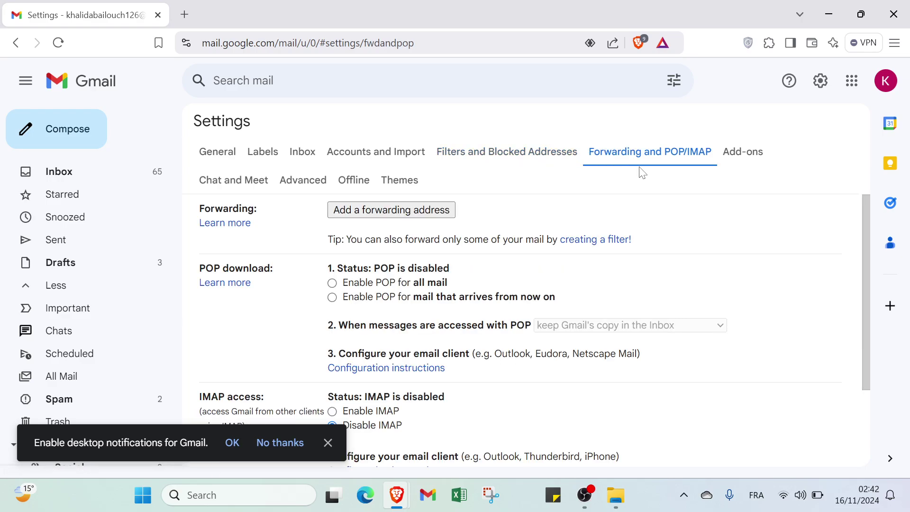
click(727, 159)
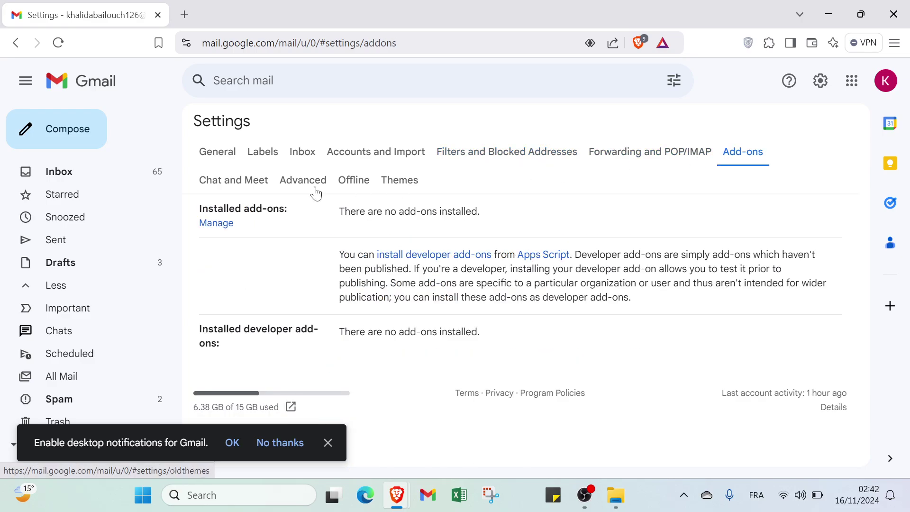
click(231, 153)
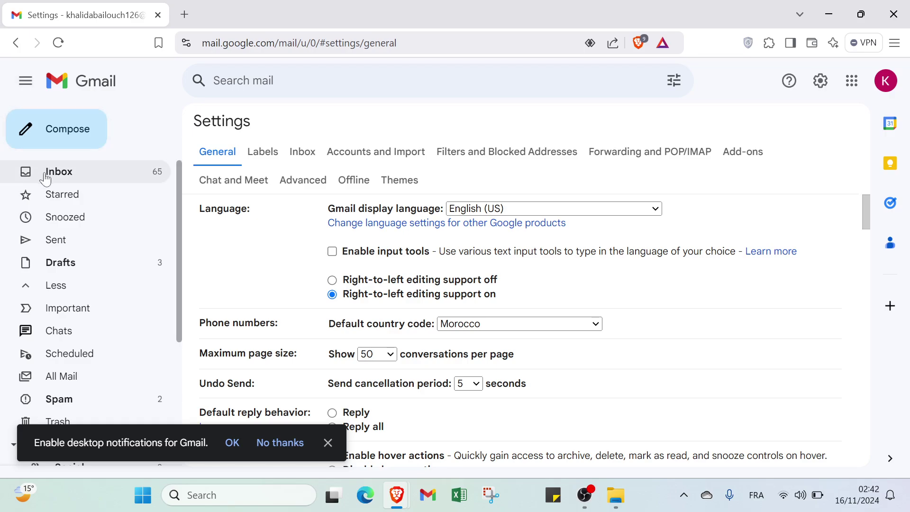
Return to the Inbox message list from the left sidebar
click(46, 177)
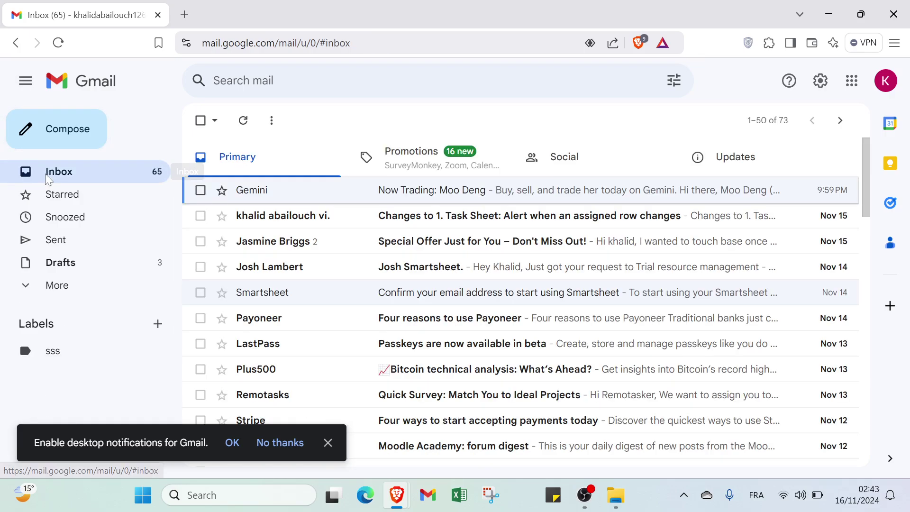